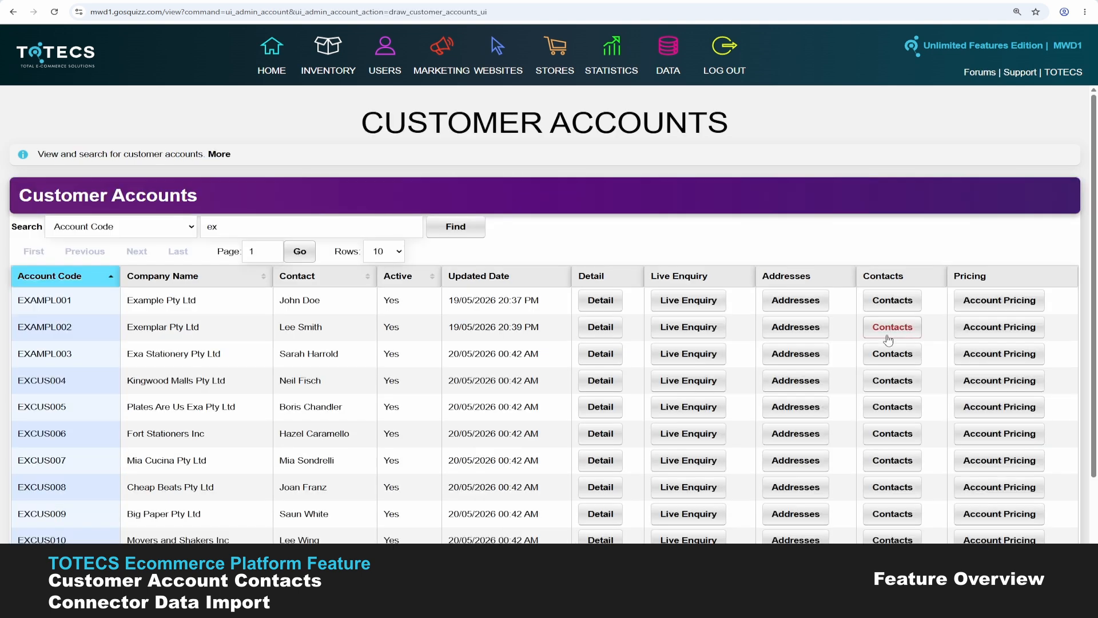
- View Exemplar Pty Ltd's contacts, then bring up the Customer Account Contacts import settings
left_click(888, 339)
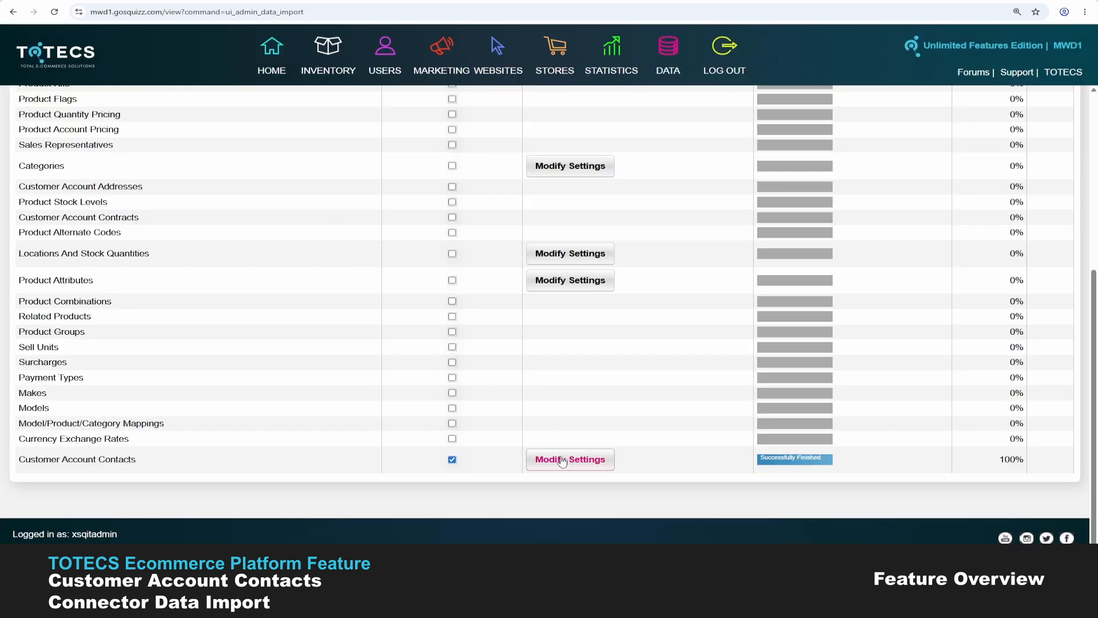
left_click(562, 461)
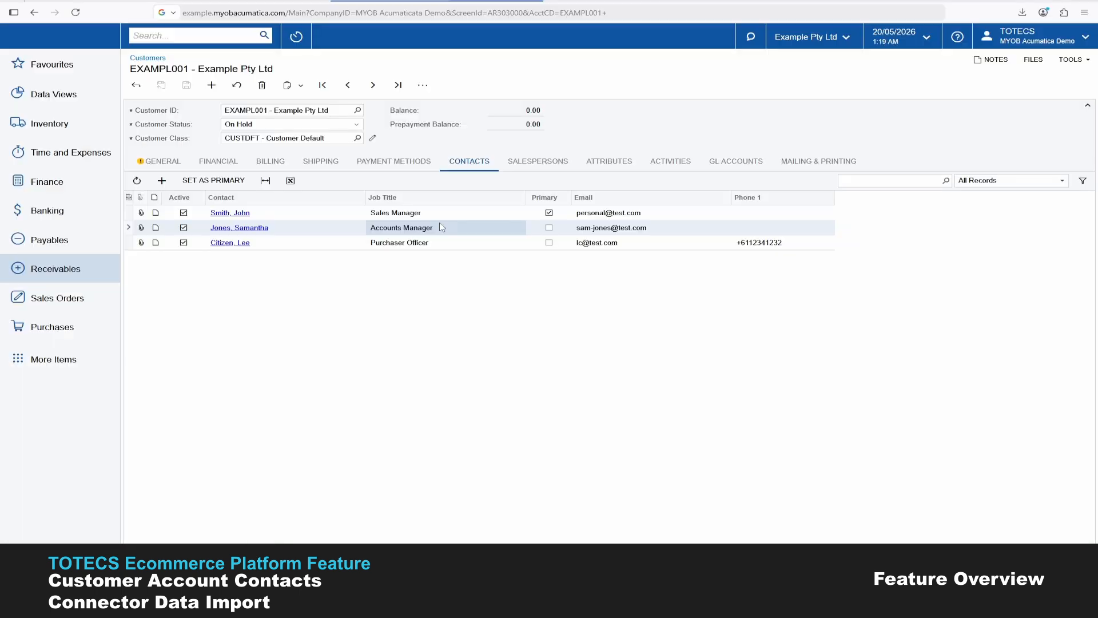
left_click(428, 216)
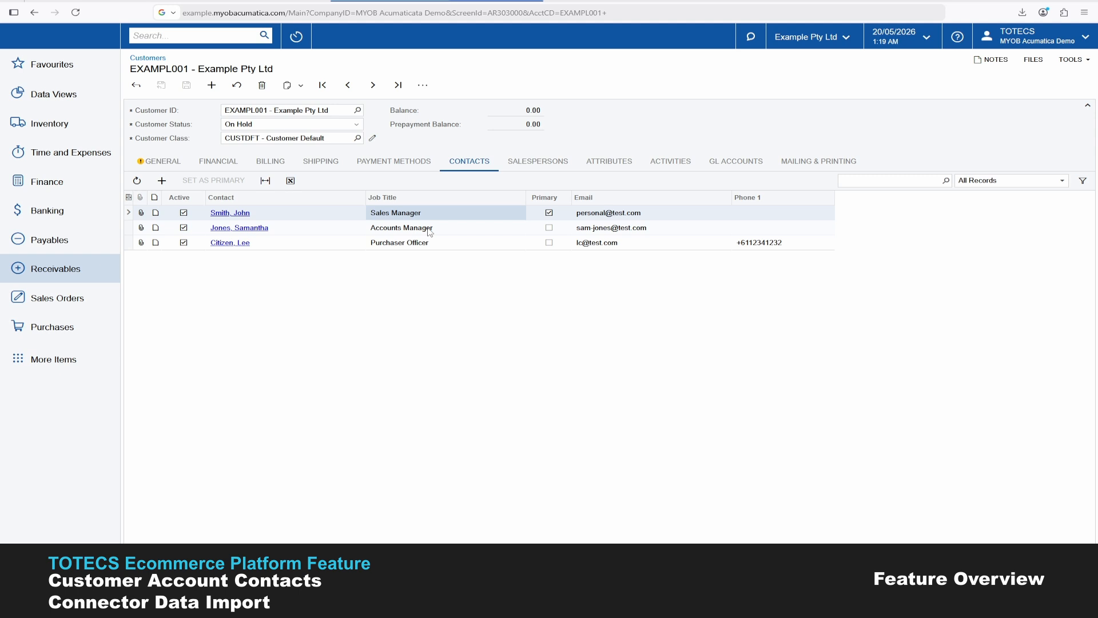
left_click(428, 229)
left_click(435, 237)
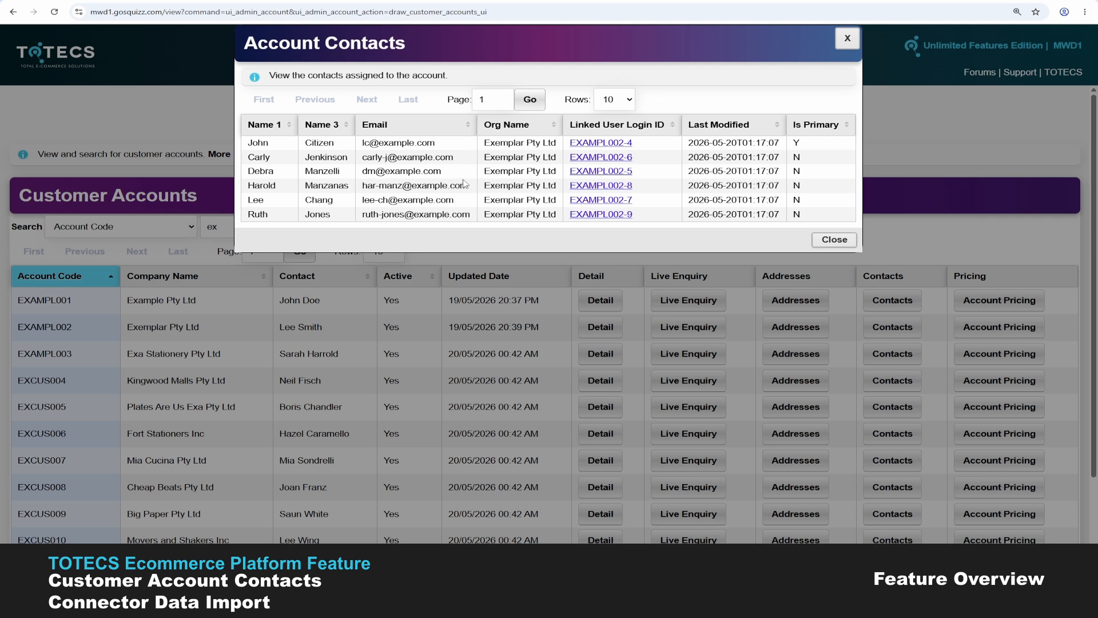
- Leave Exemplar Pty Ltd's Account Contacts list for the HOME dashboard
mouse_move(416, 605)
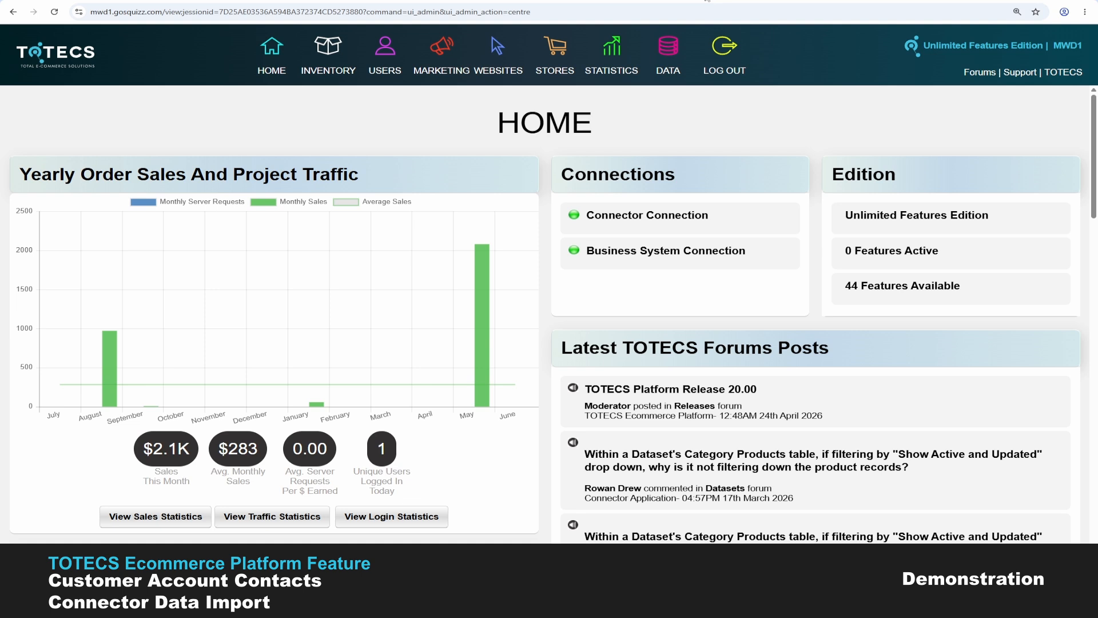
- From USERS > Customer Accounts, list Exemplar Pty Ltd's six contacts and their linked logins
left_click(385, 56)
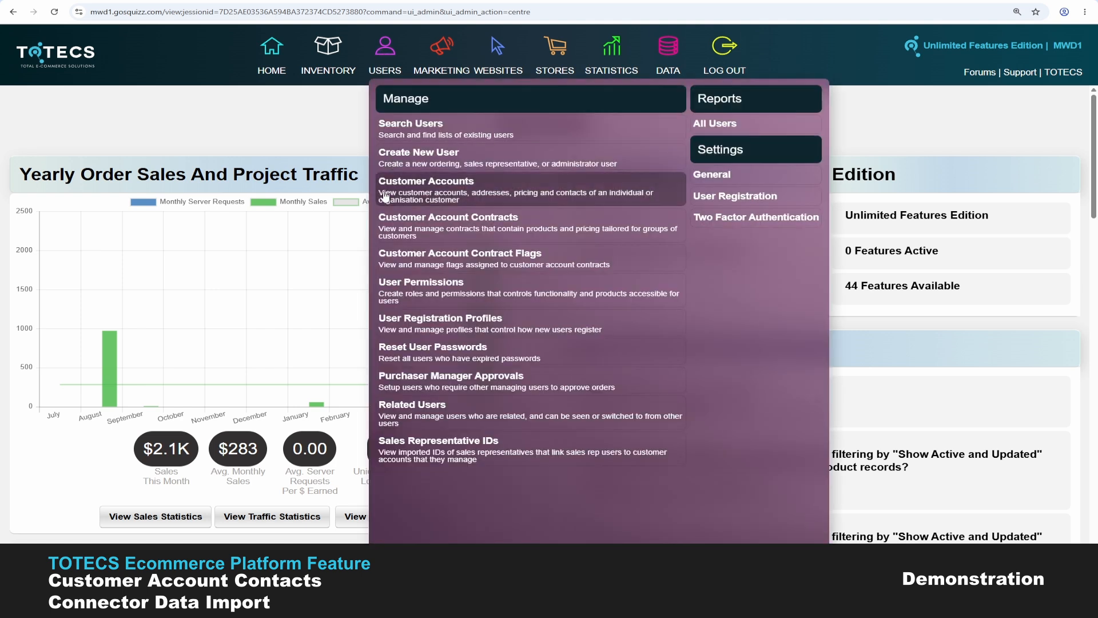
left_click(388, 202)
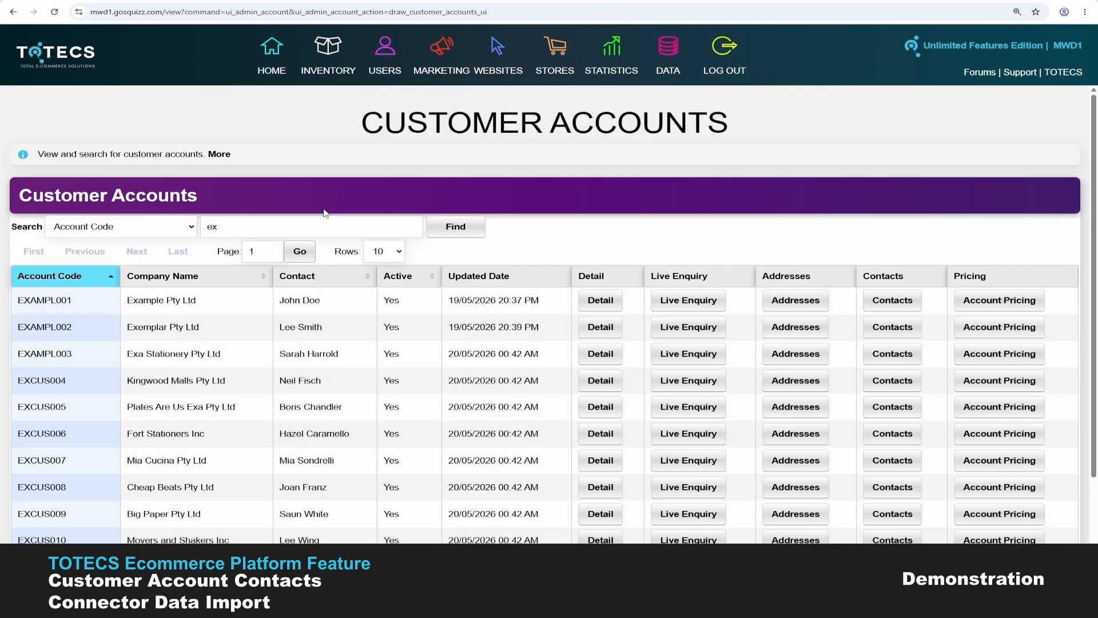
left_click(886, 332)
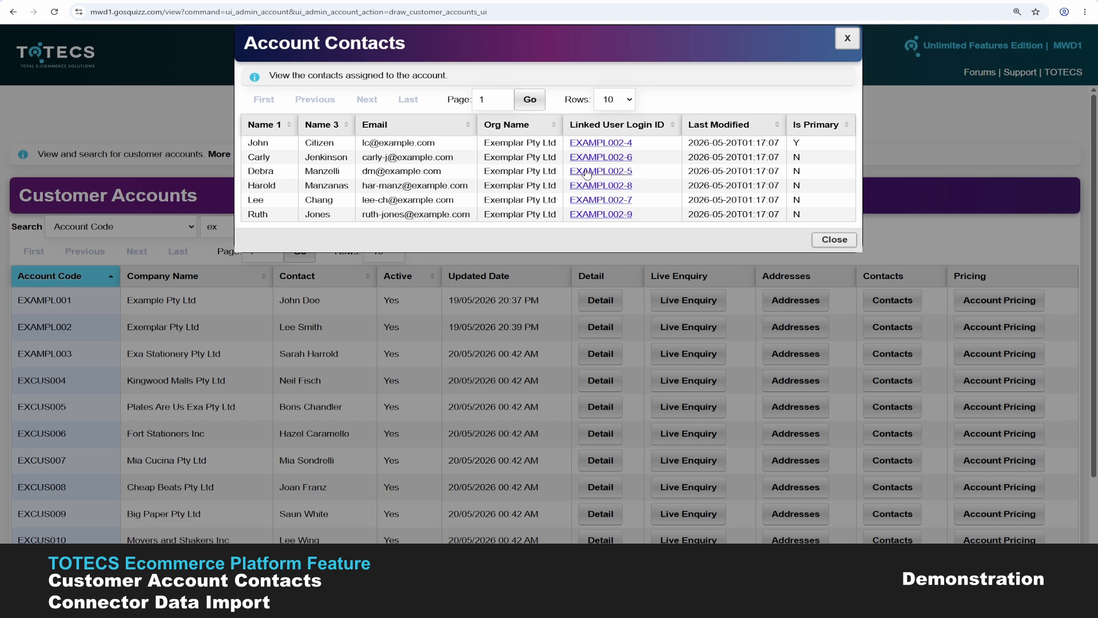
- Inspect the user linked to Exemplar's primary contact, then reopen and close its contacts list
left_click(601, 144)
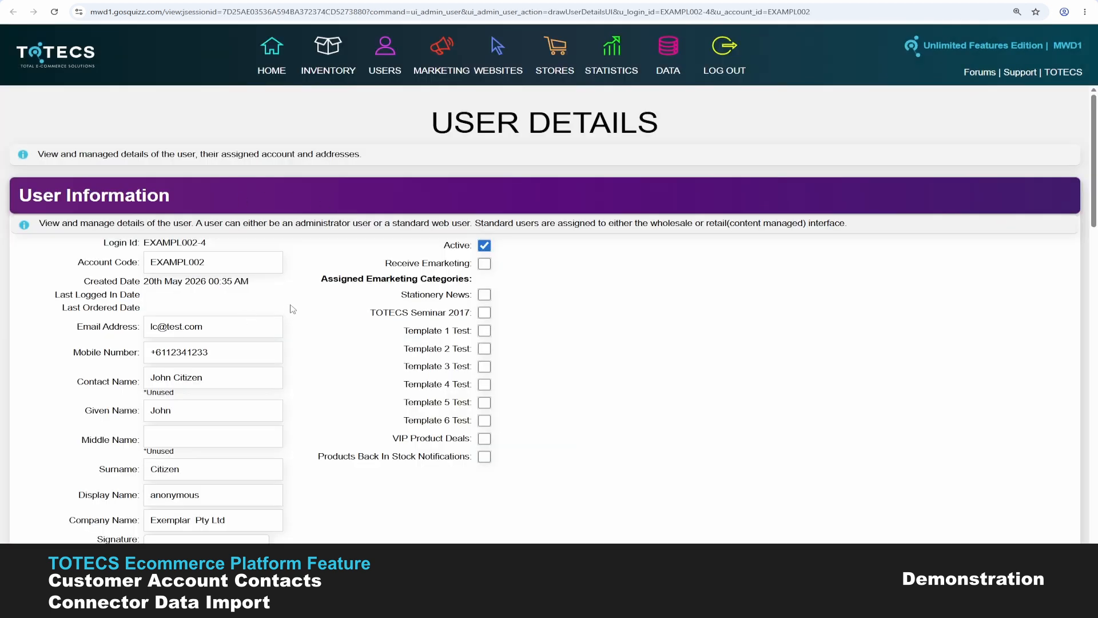
mouse_move(385, 46)
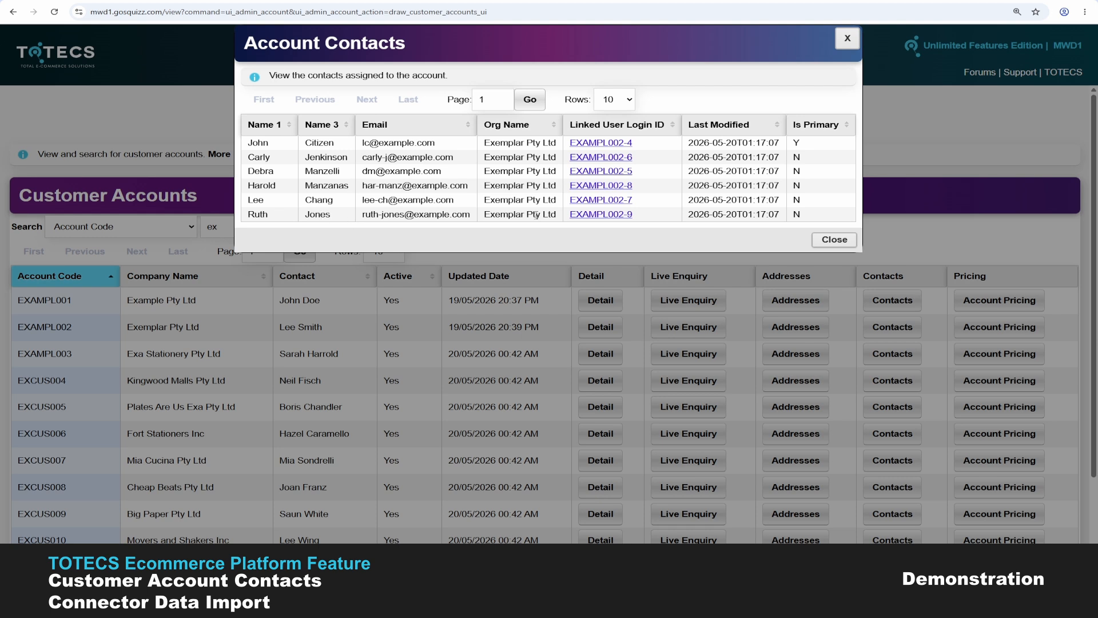
left_click(834, 240)
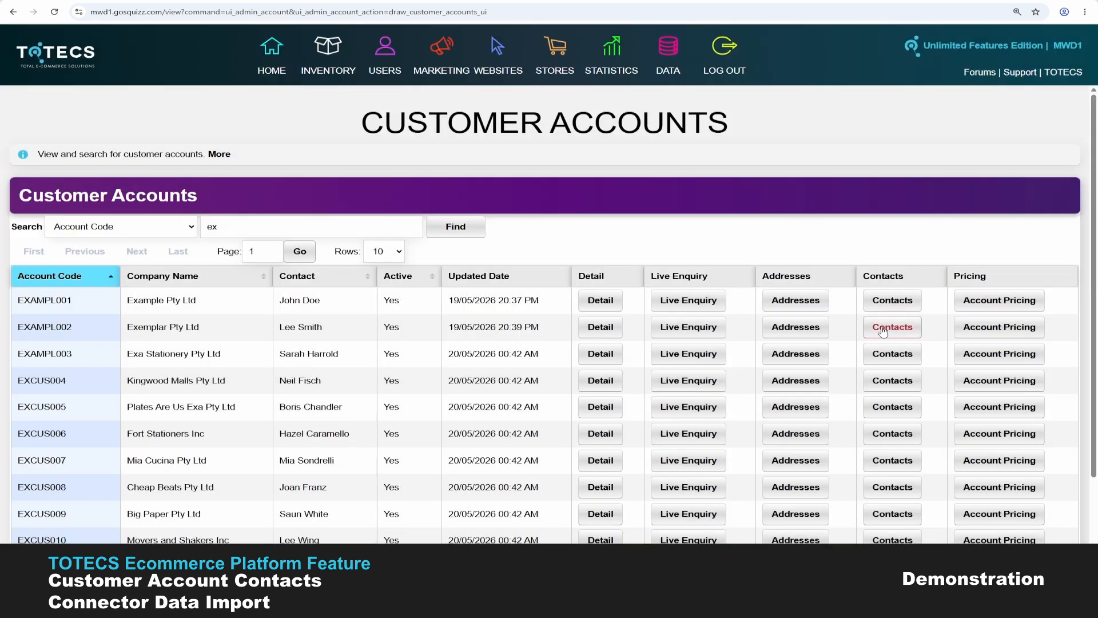
left_click(884, 330)
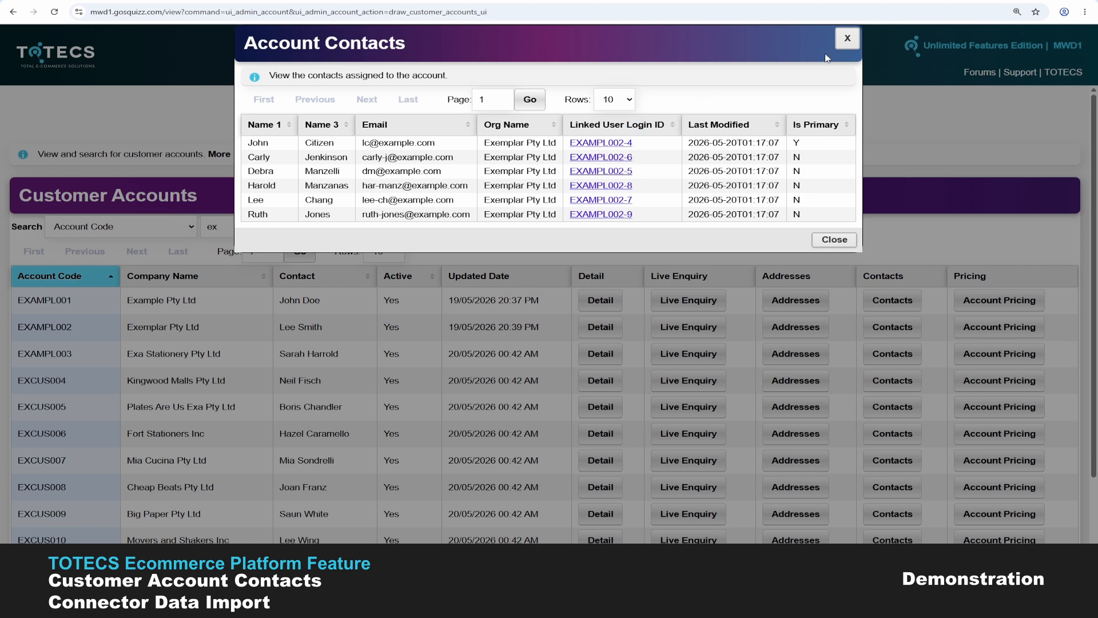
left_click(847, 38)
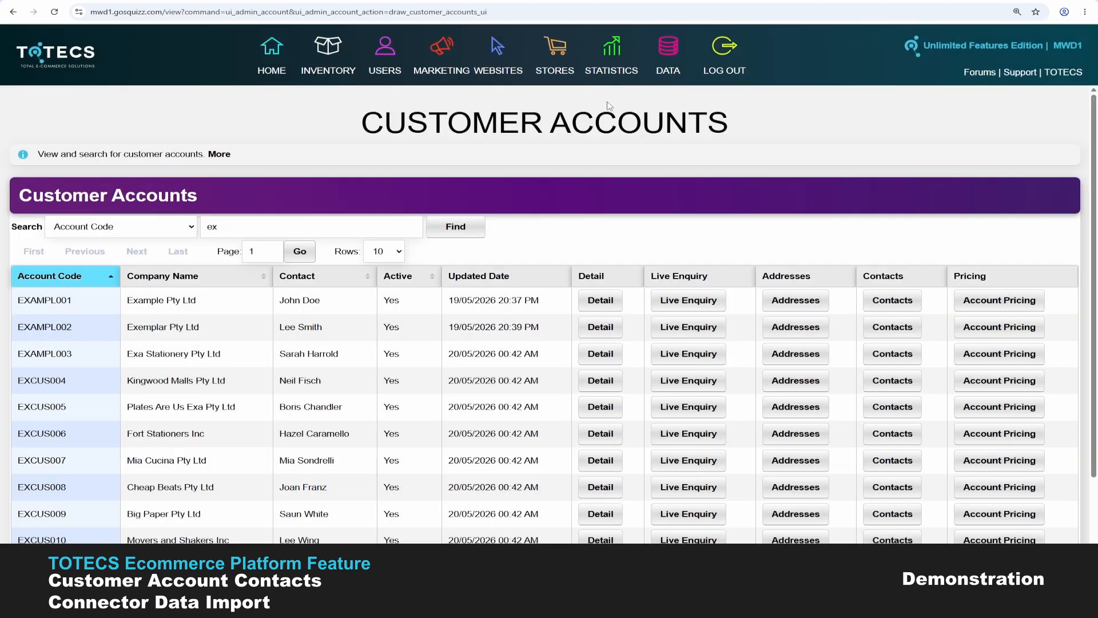
- Show the Customer Account Contacts entry under DATA > Data Imports > Connector Imports
left_click(672, 50)
left_click(692, 123)
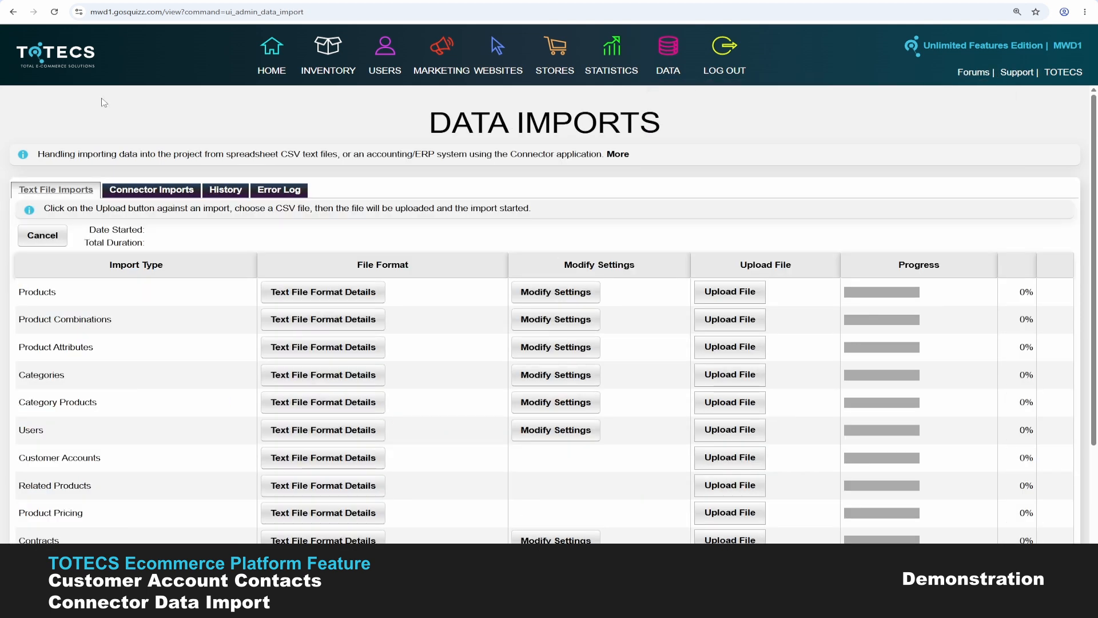
left_click(170, 195)
scroll(258, 273, "down", 5)
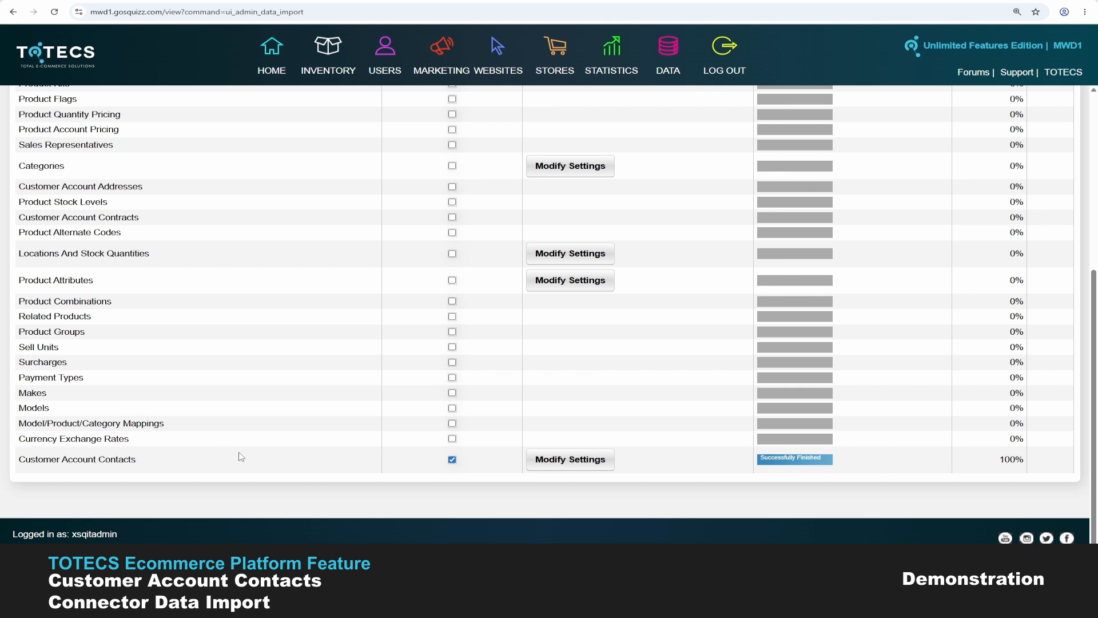
- Check EXAMPL001's primary contact and three contacts in MYOB Acumatica, then return to TOTECS
mouse_move(416, 603)
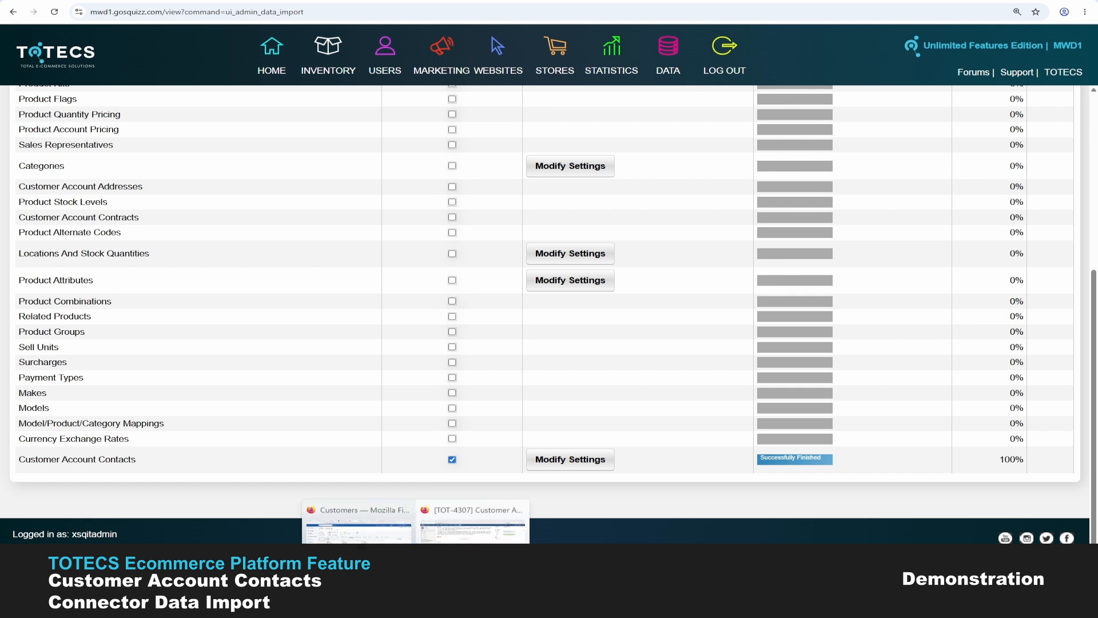
left_click(358, 529)
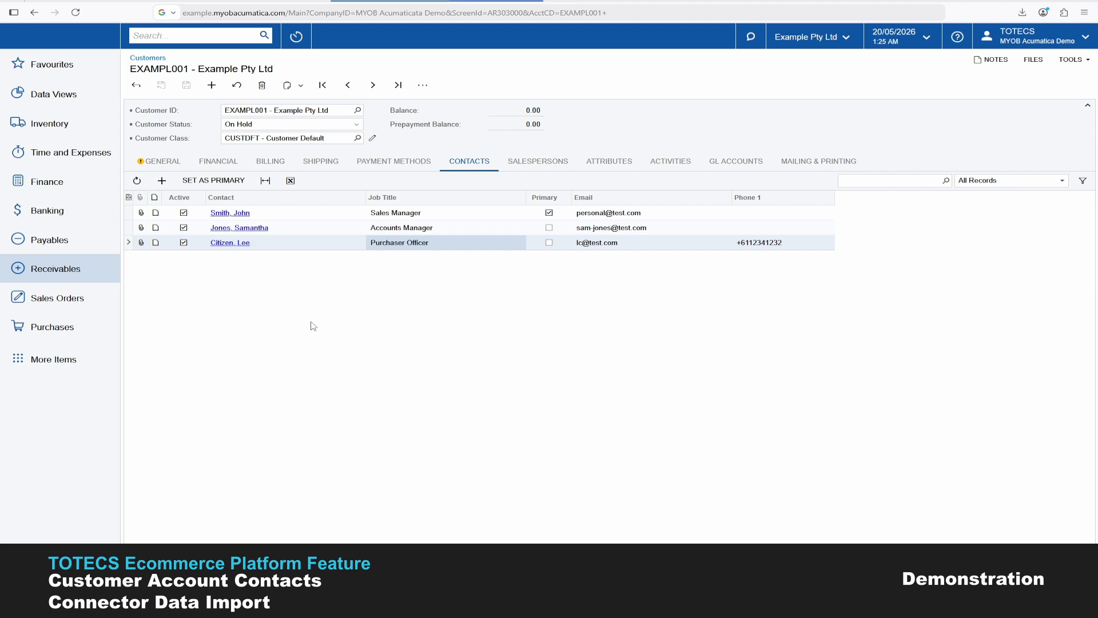
left_click(174, 164)
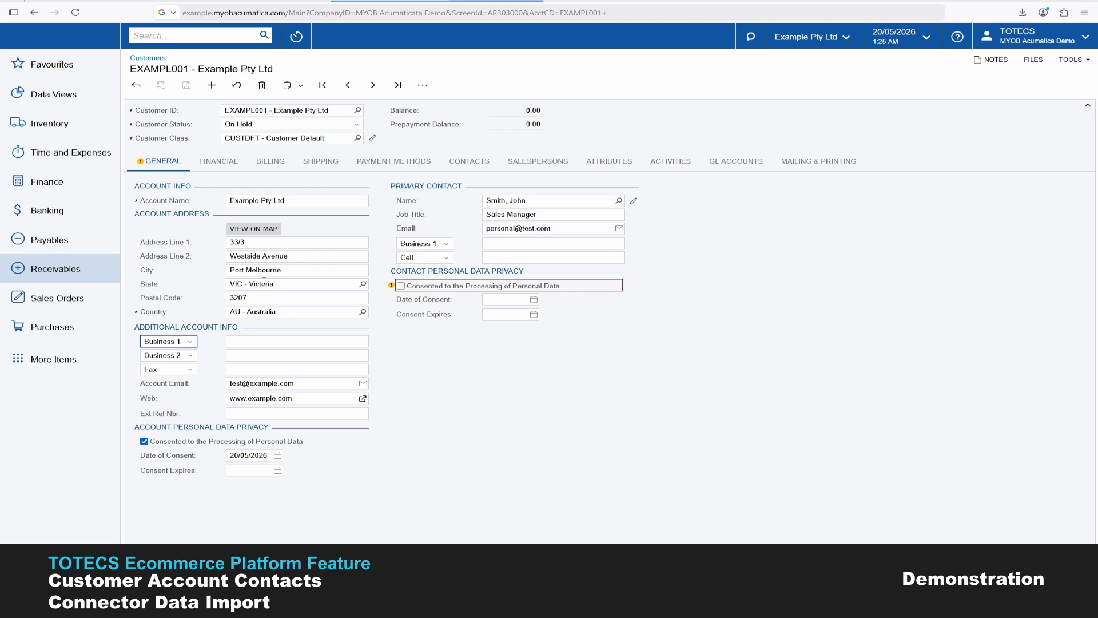
left_click(477, 167)
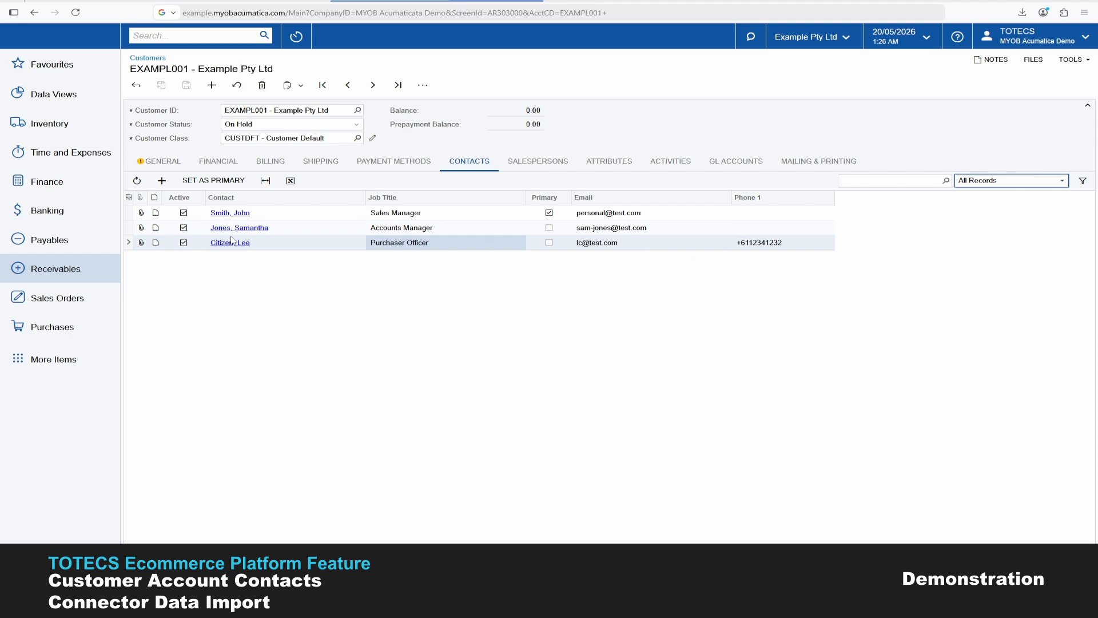
mouse_move(416, 582)
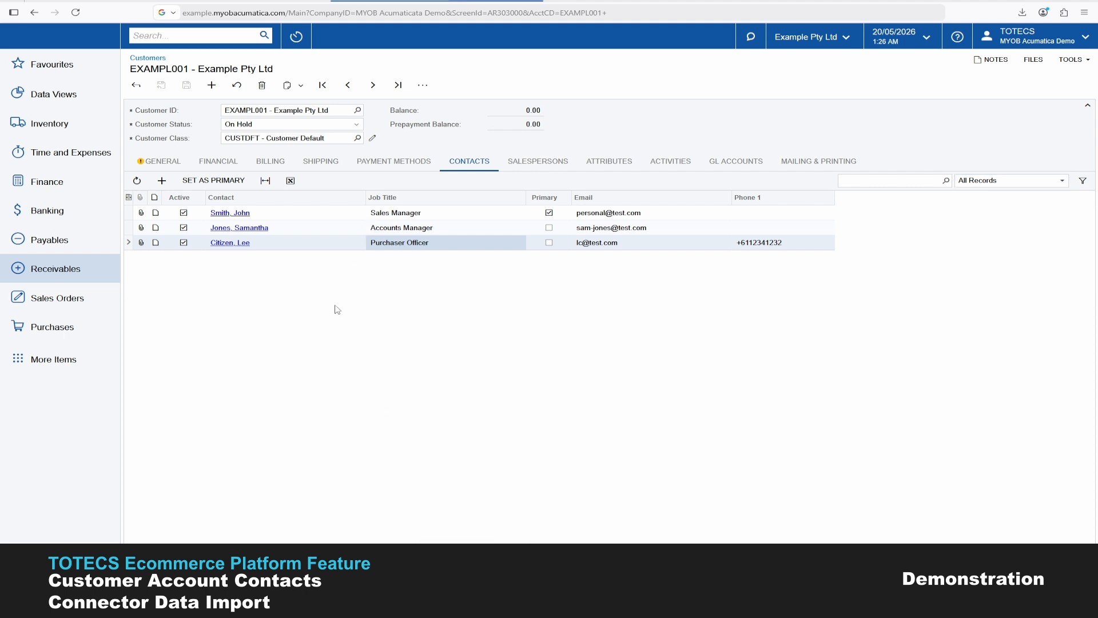
left_click(384, 582)
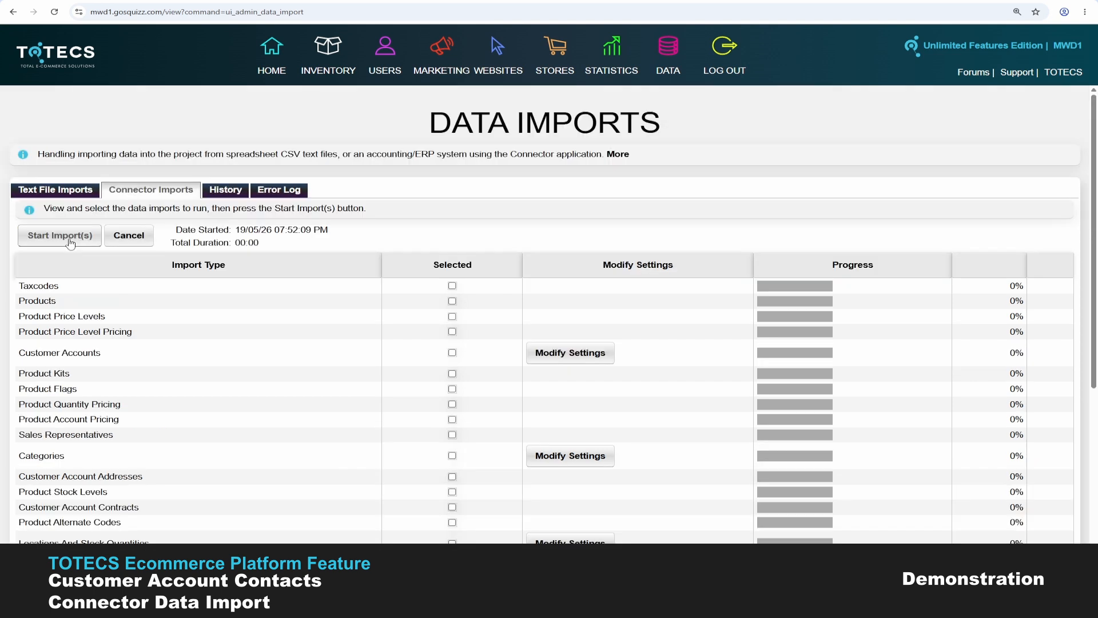
- Run the connector imports and list Example Pty Ltd's three contacts with their linked logins
left_click(70, 242)
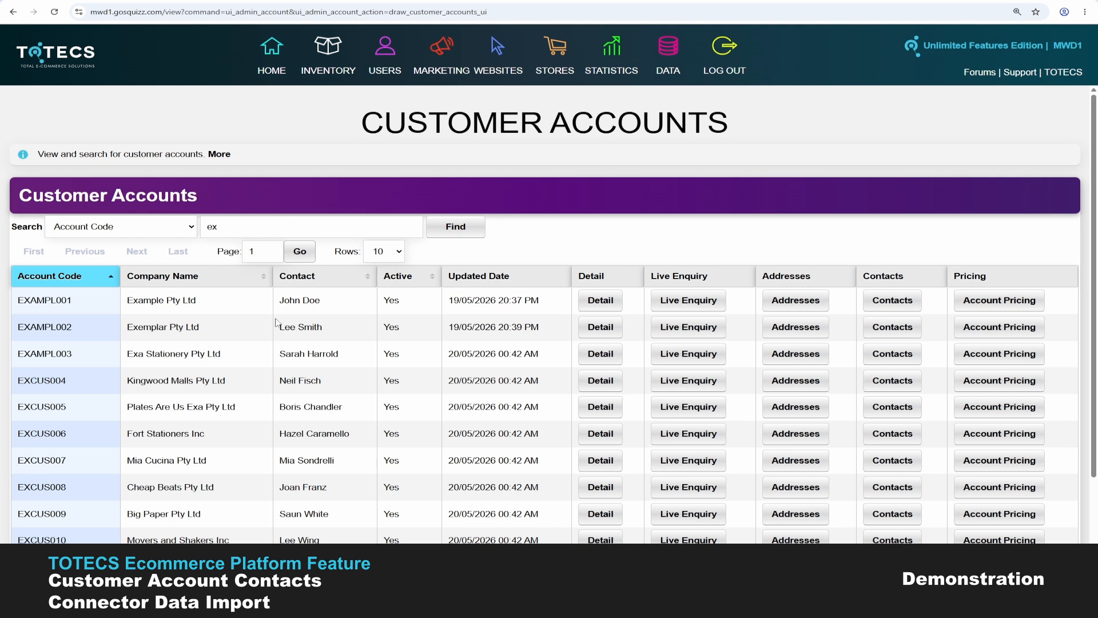
left_click(904, 305)
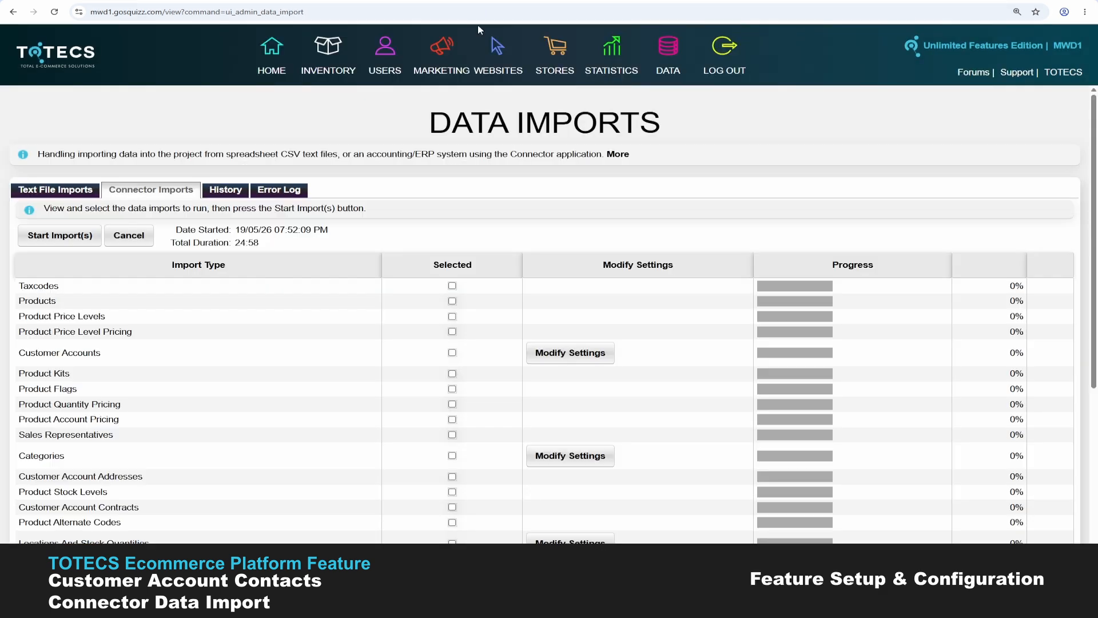
scroll(417, 392, "down", 10)
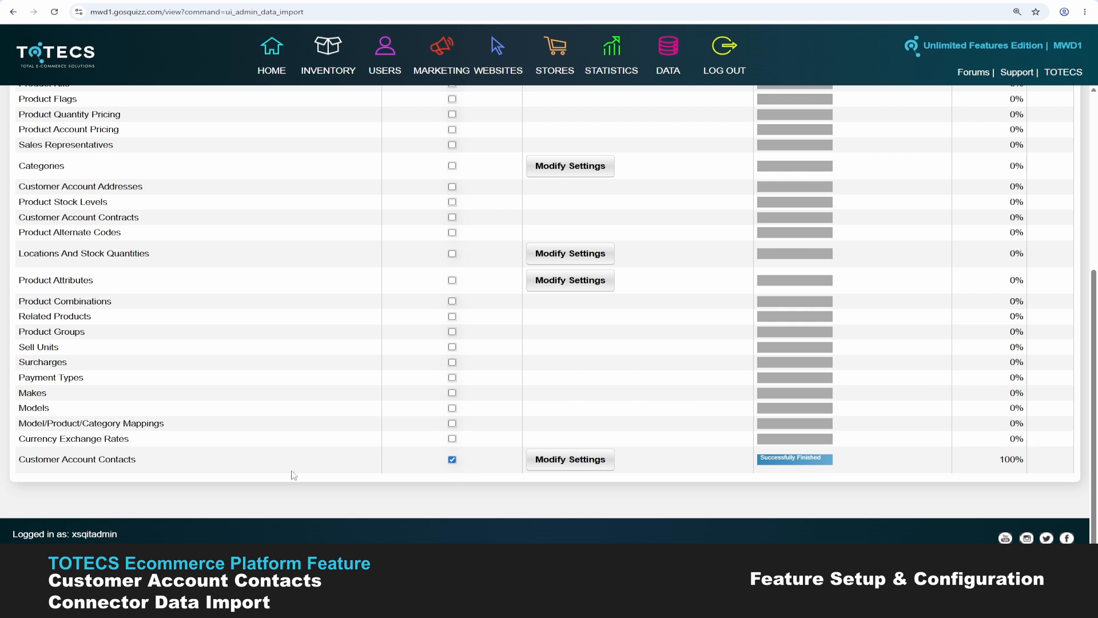
- Untick 'Create users for new contacts' in the Customer Account Contacts import settings
left_click(564, 467)
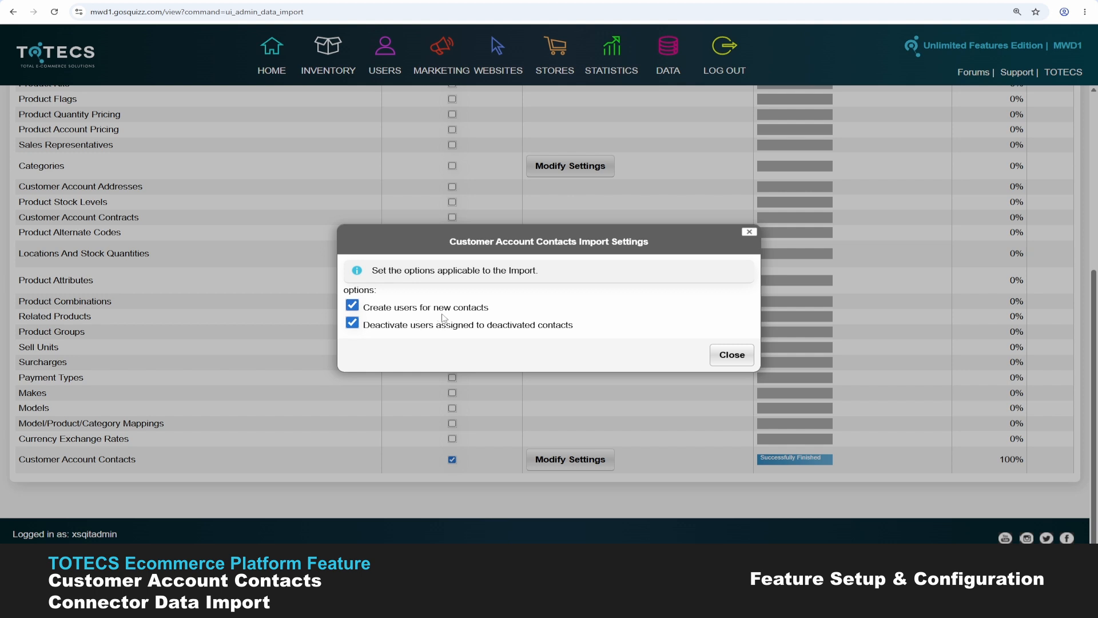
left_click(352, 305)
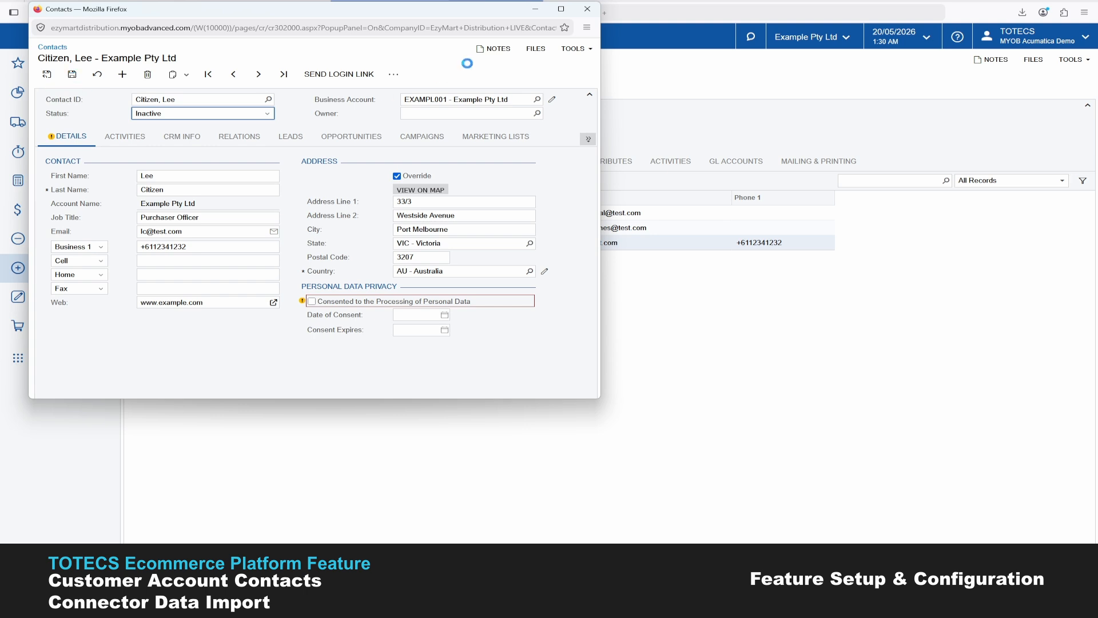
- Close the now-Inactive Purchaser Officer contact window in MYOB Acumatica
left_click(588, 9)
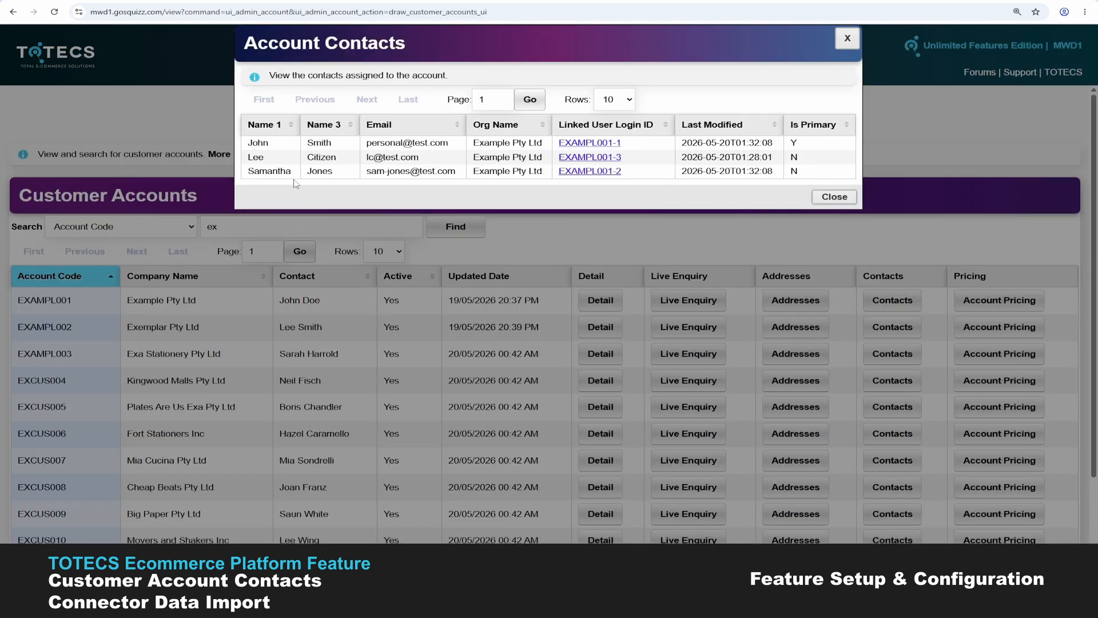
- Open the user login linked to Example Pty Ltd's second contact
left_click(575, 159)
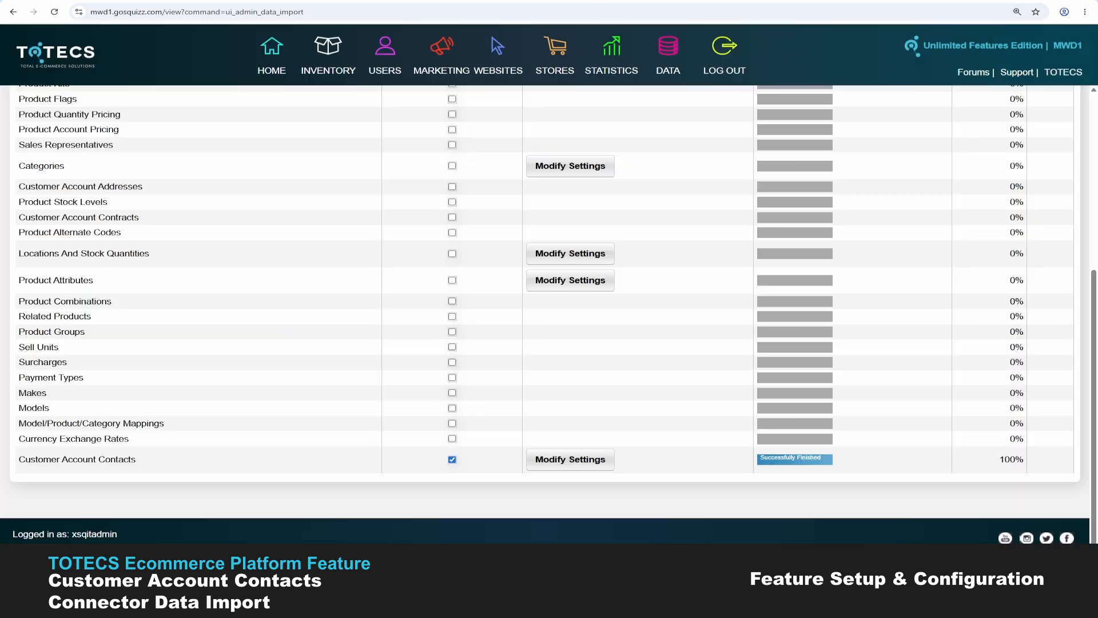
- Untick and re-tick 'Deactivate users assigned to deactivated contacts' in the Customer Account Contacts import settings
left_click(570, 459)
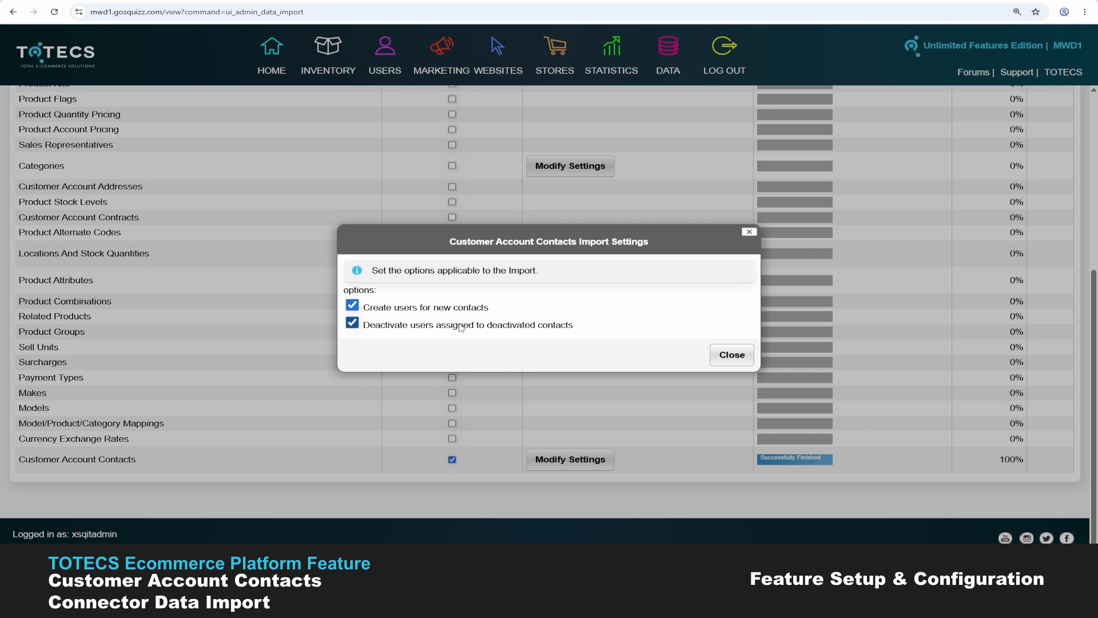
left_click(352, 323)
left_click(358, 324)
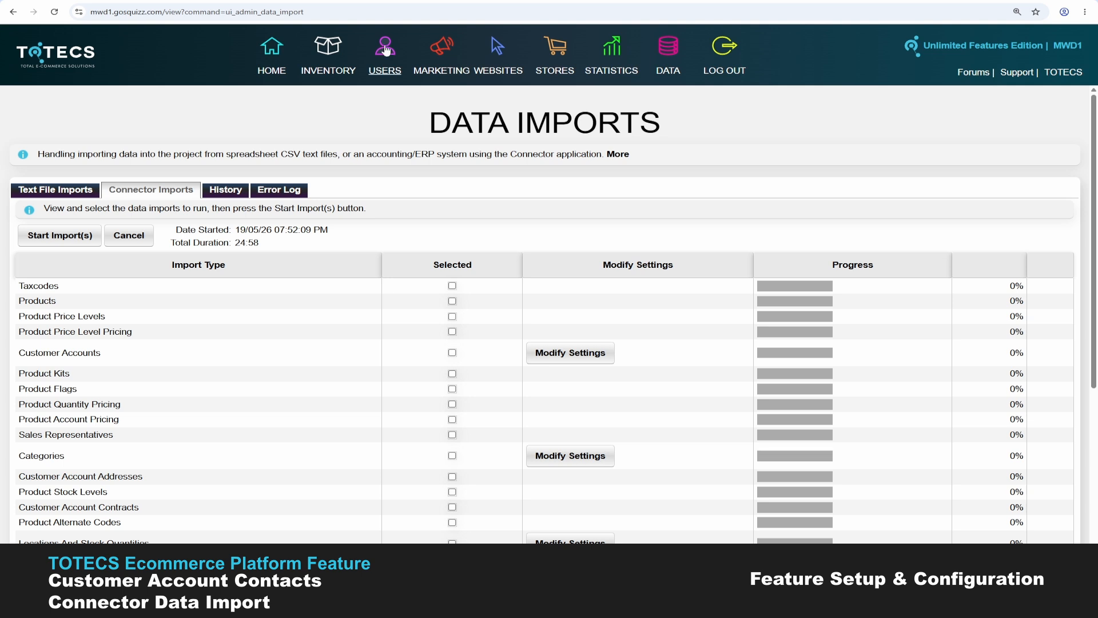
- Open the General user settings, then highlight the account code in the first contact's linked login ID
mouse_move(387, 51)
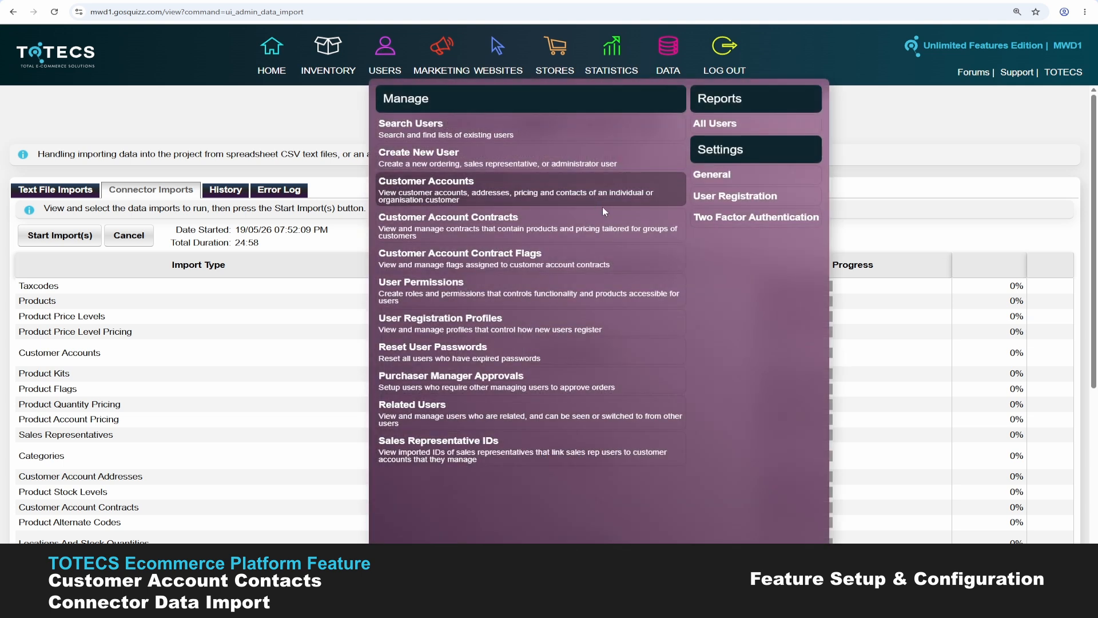
left_click(720, 181)
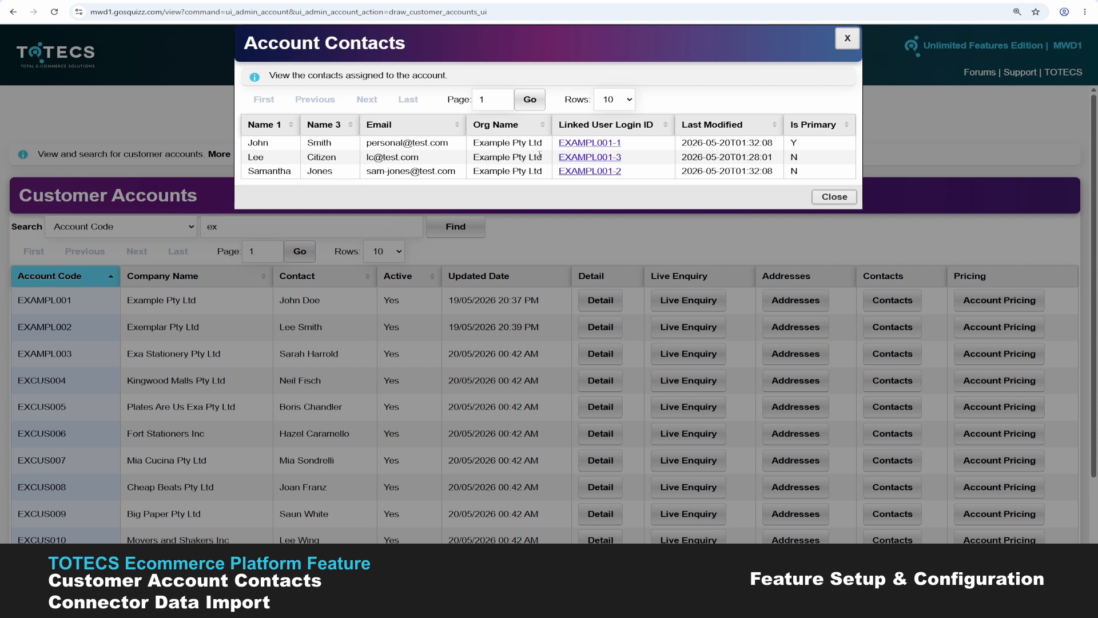
mouse_move(556, 148)
left_mouse_down()
mouse_move(612, 142)
mouse_move(534, 144)
left_mouse_up()
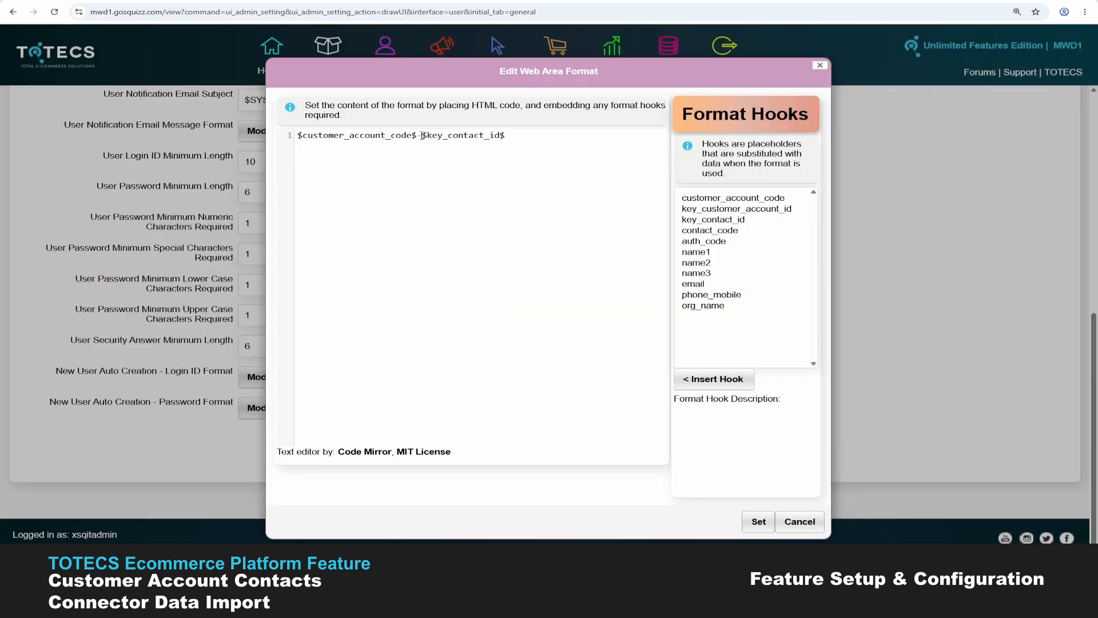
- Add a hyphen between the hooks and insert the $name1$ first-name hook into the login ID format
left_click(418, 135)
type("-")
left_click(511, 135)
left_click(699, 252)
- Try the phone_mobile and org_name hooks in the login ID format, undoing each one
left_click_drag(521, 135, 423, 137)
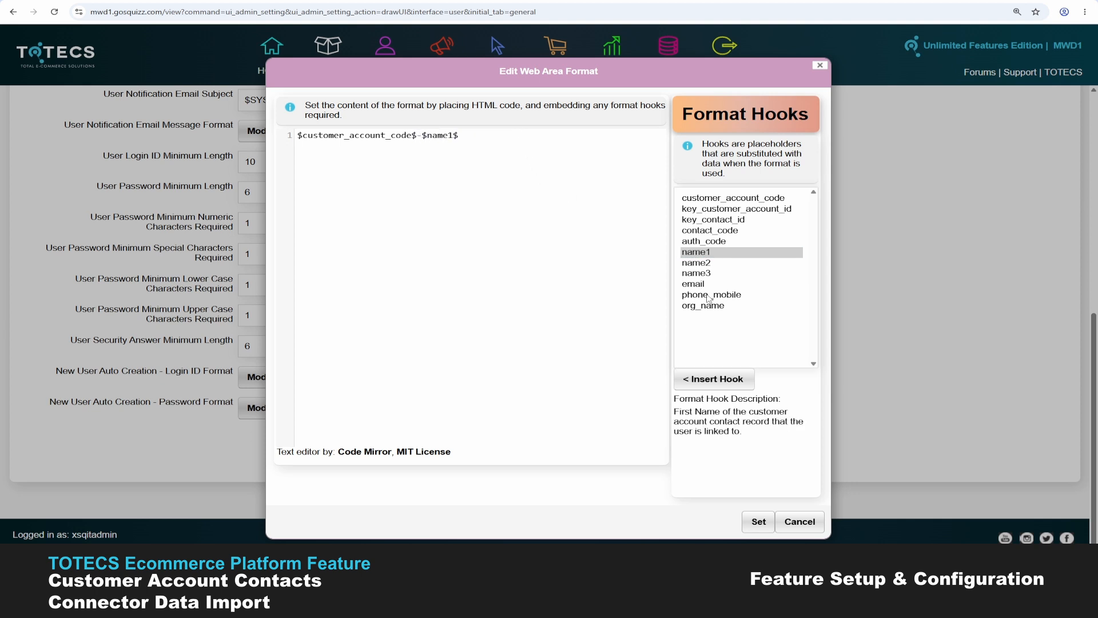
left_click(400, 195)
key("ctrl+a")
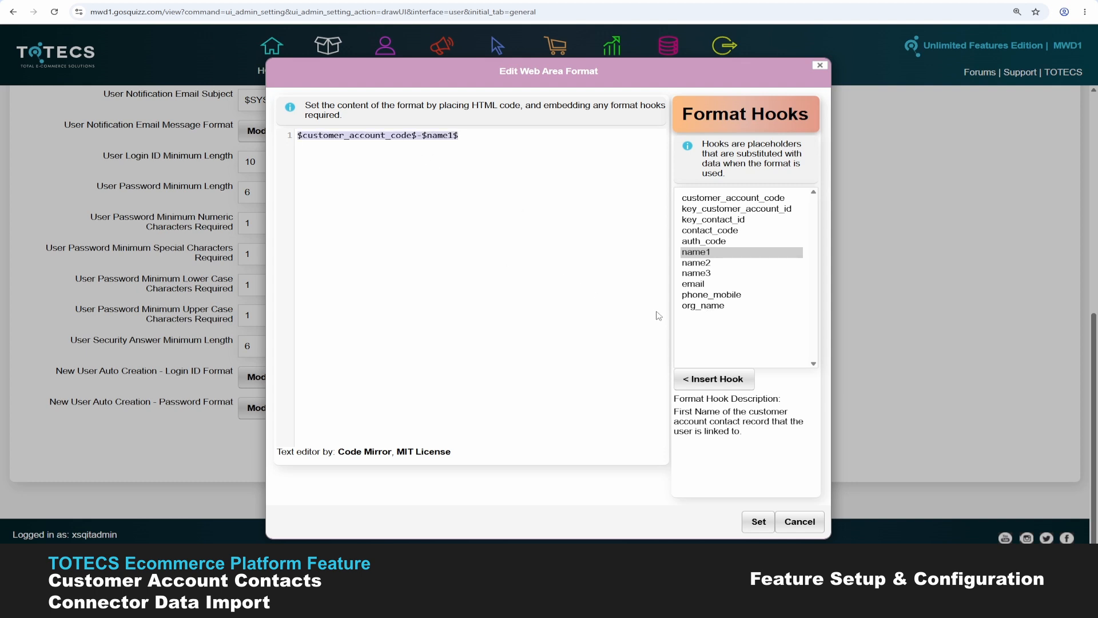
left_click(711, 294)
left_click(715, 379)
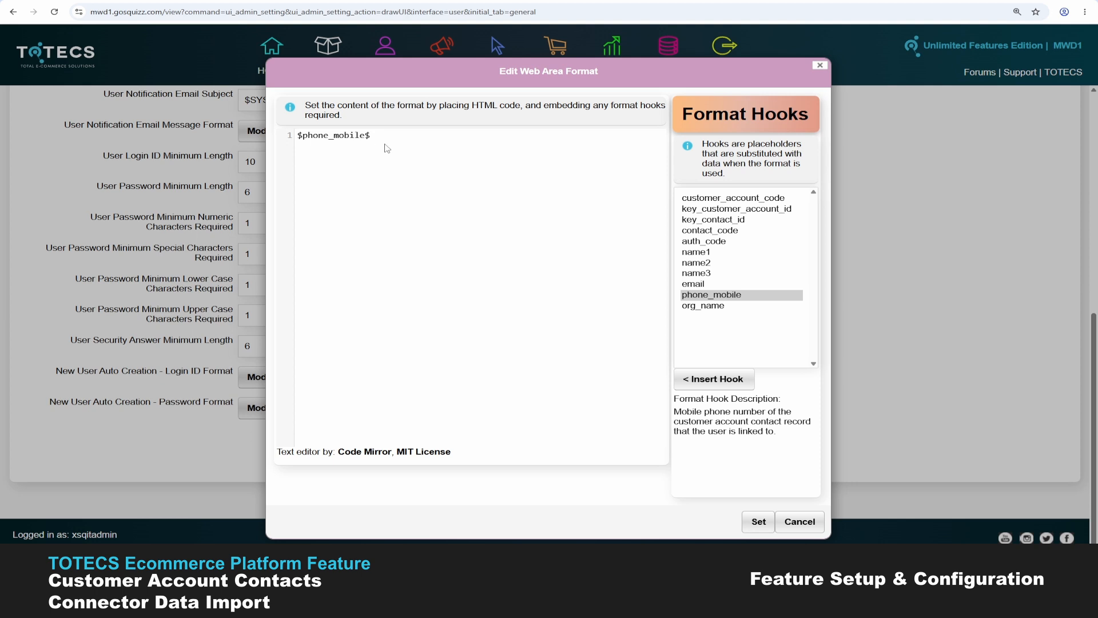
key("ctrl+z")
left_click(702, 306)
left_click(511, 132)
left_click(715, 379)
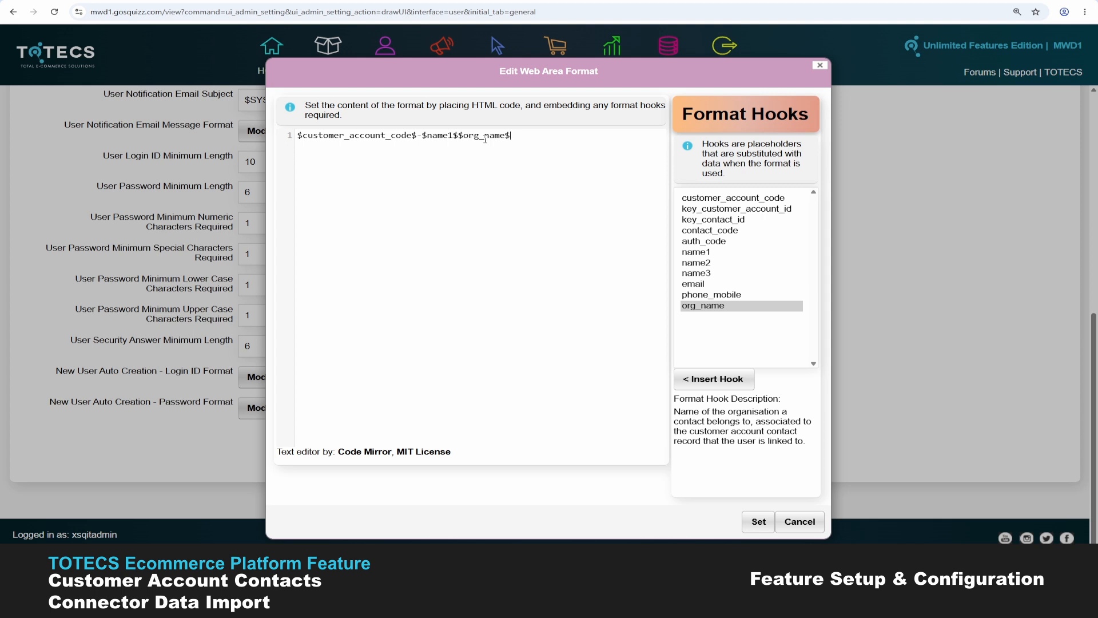
key("ctrl+z")
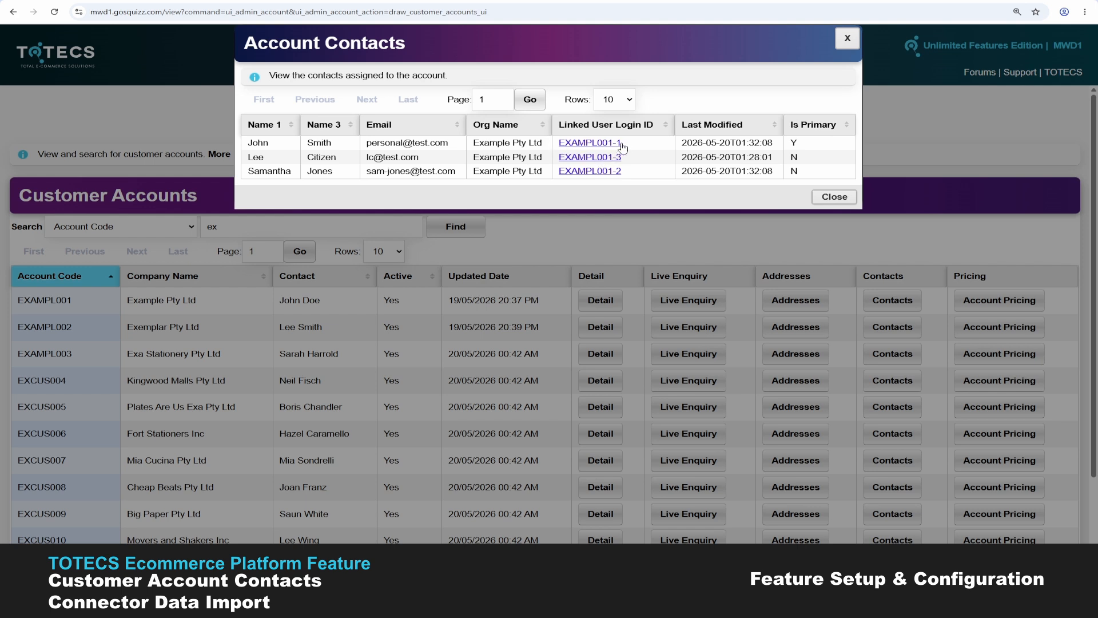
- Delete '-$name1$' so the login ID format holds only $customer_account_code$
left_click_drag(624, 143, 561, 142)
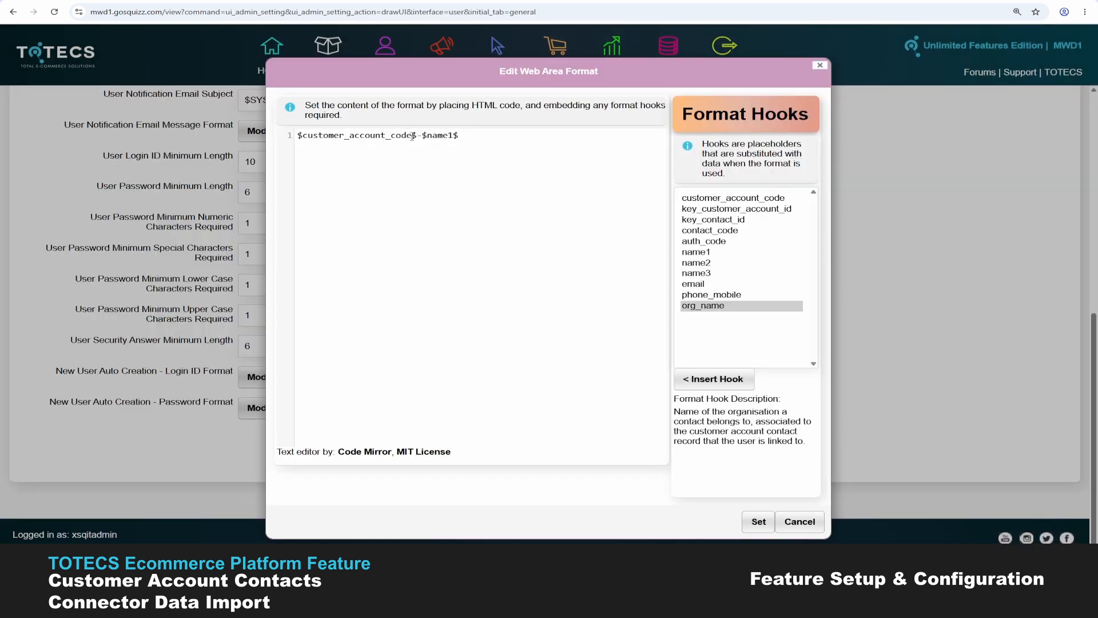
left_click_drag(416, 136, 487, 138)
key("BackSpace")
- Undo back to $customer_account_code$-$key_contact_id$ and confirm the login ID format with Set
key("ctrl+z")
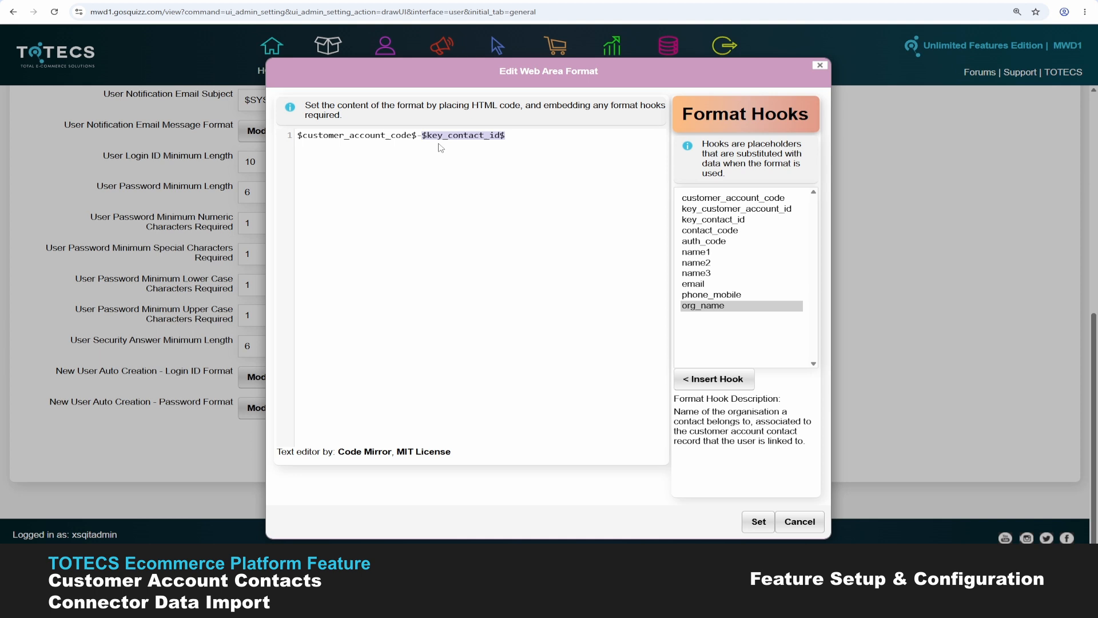
left_click(507, 139)
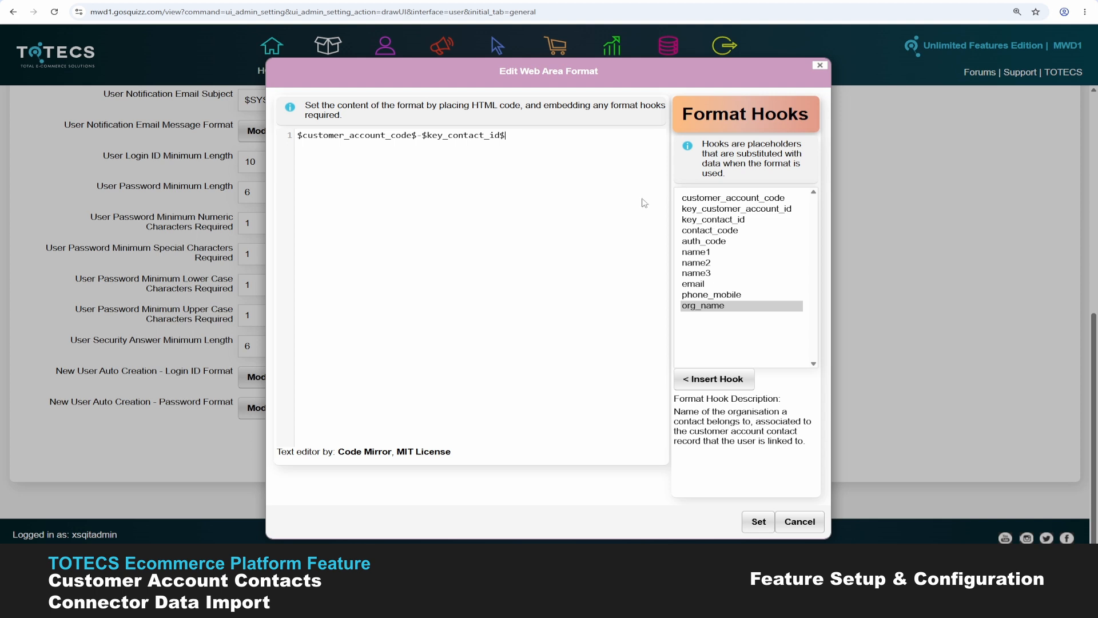
left_click(759, 520)
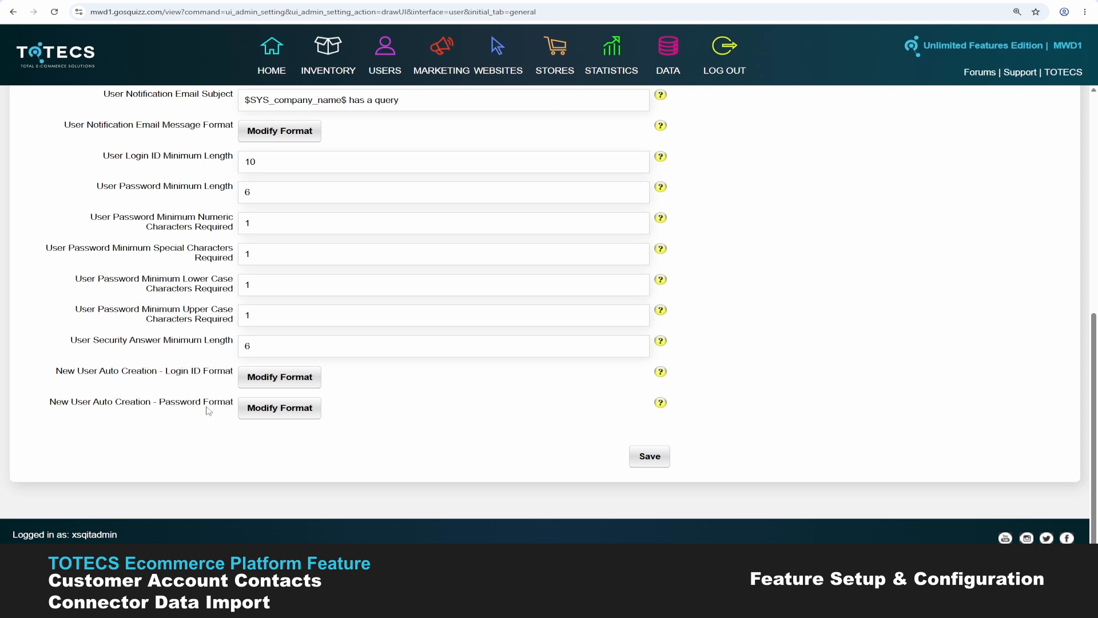
- Open the password format, list the first account's contacts, and highlight a linked login's account code
left_click(261, 413)
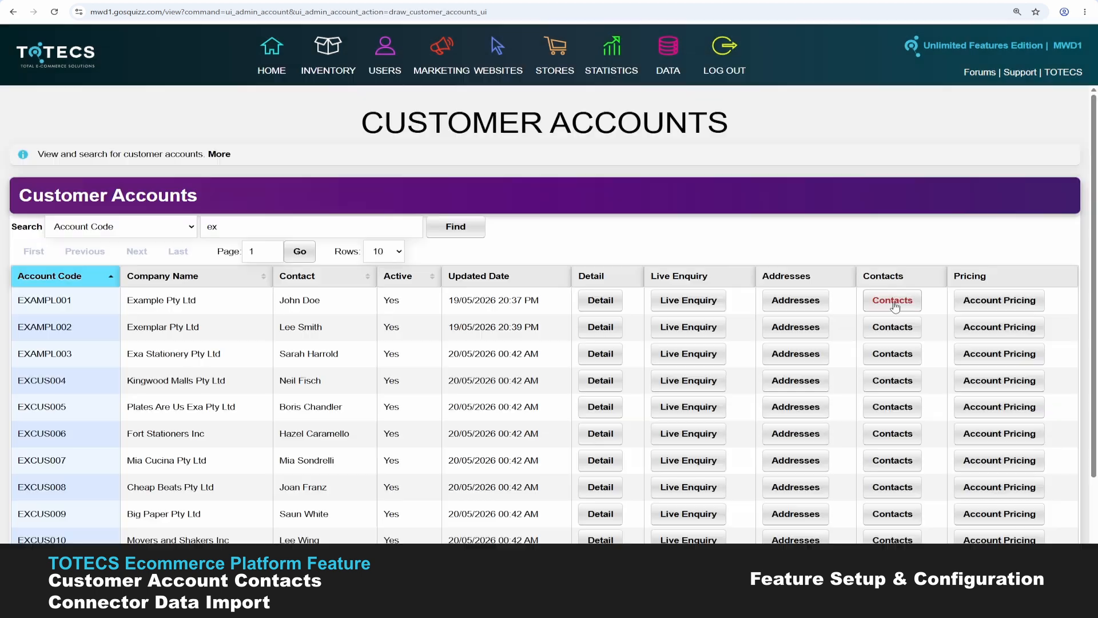
left_click(895, 307)
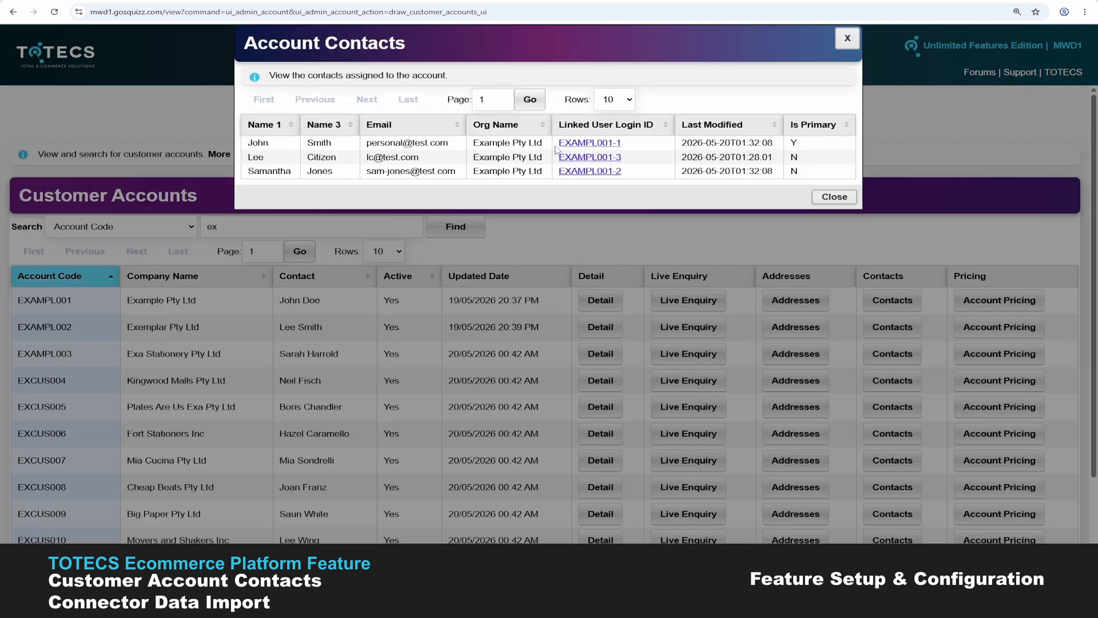
left_click_drag(561, 150, 613, 146)
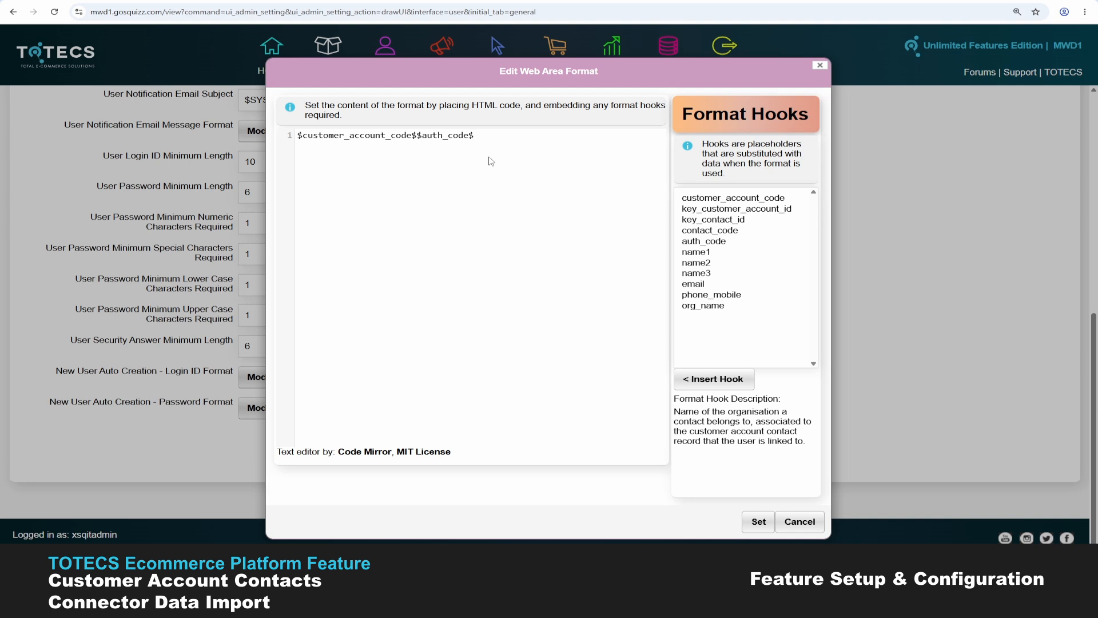
- Try sample text 'MAY2025' in the password format, then remove it
key("Return")
key("Return")
type("MAY2025")
key("shift+Home")
key("ctrl+c")
key("BackSpace")
key("BackSpace")
key("BackSpace")
key("shift+Left")
key("shift+Left")
key("shift+Left")
key("shift+Left")
key("shift+Left")
key("shift+Left")
key("shift+Left")
key("shift+Left")
key("shift+Left")
key("shift+Left")
key("shift+Left")
key("ctrl+v")
- Try appending name1, key_contact_id hooks and '-|@' separators, removing them to keep account code plus auth code
left_click(699, 254)
left_click(709, 379)
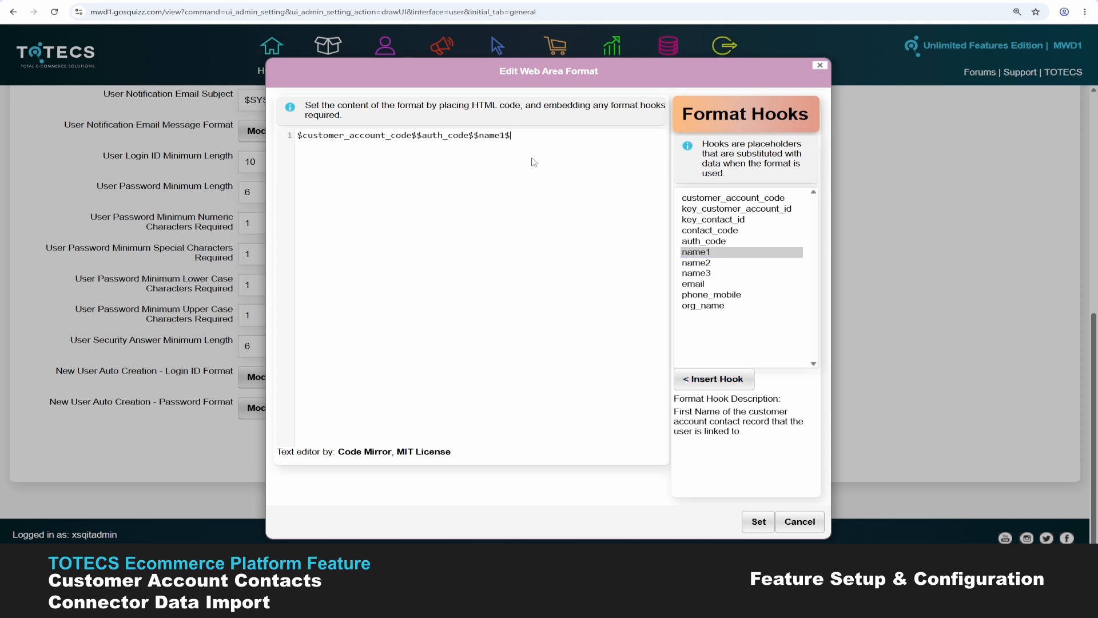
left_click(711, 221)
left_click(719, 382)
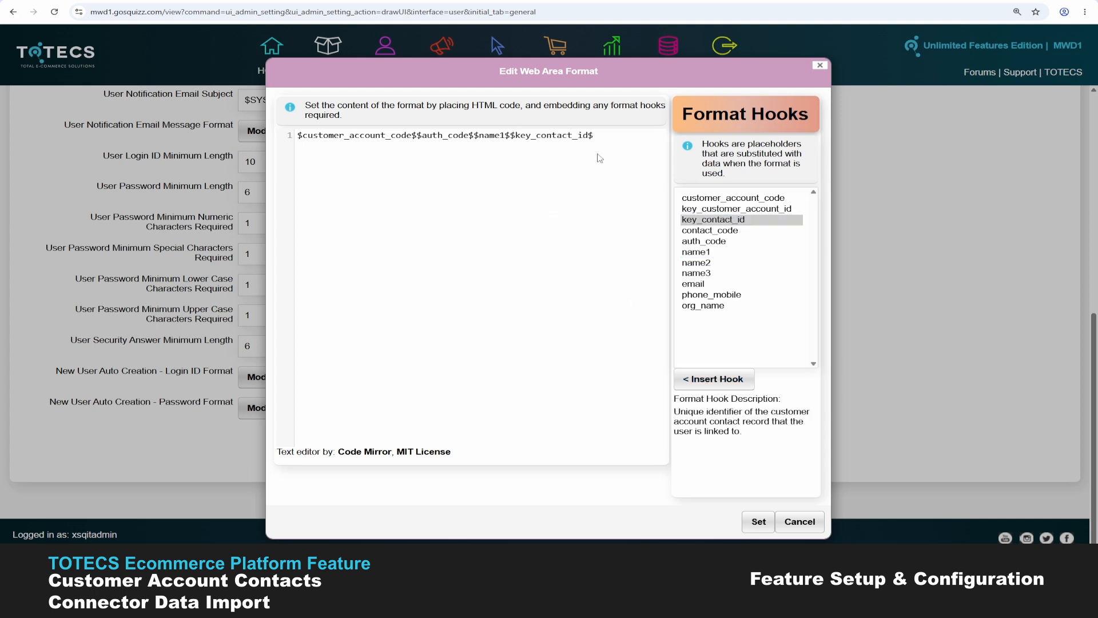
left_click_drag(622, 138, 475, 138)
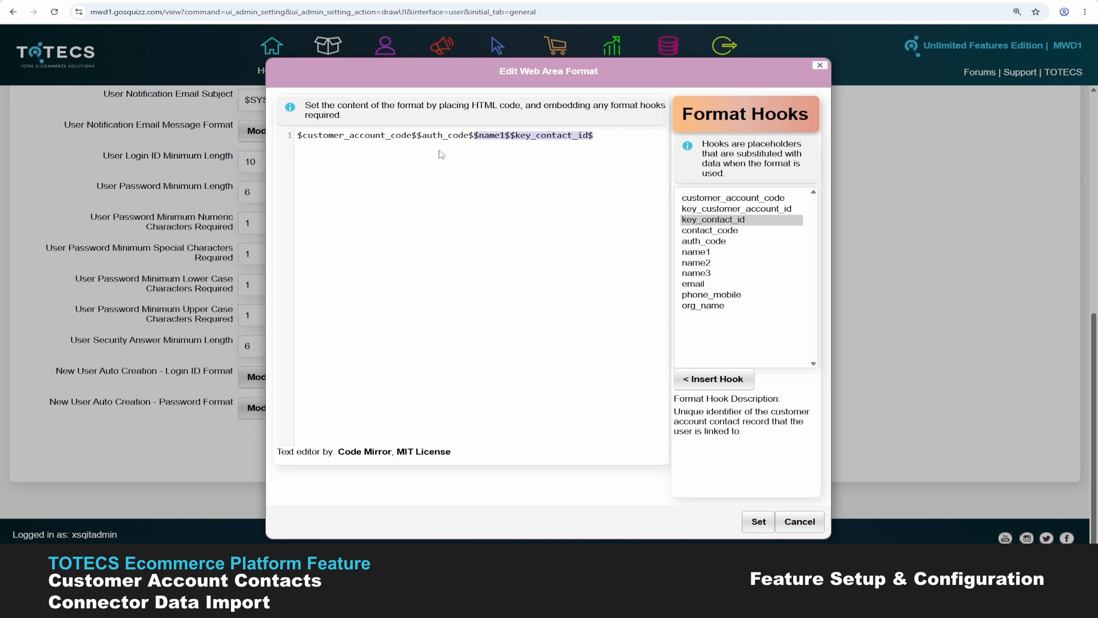
key("BackSpace")
left_click(413, 138)
type("-|@")
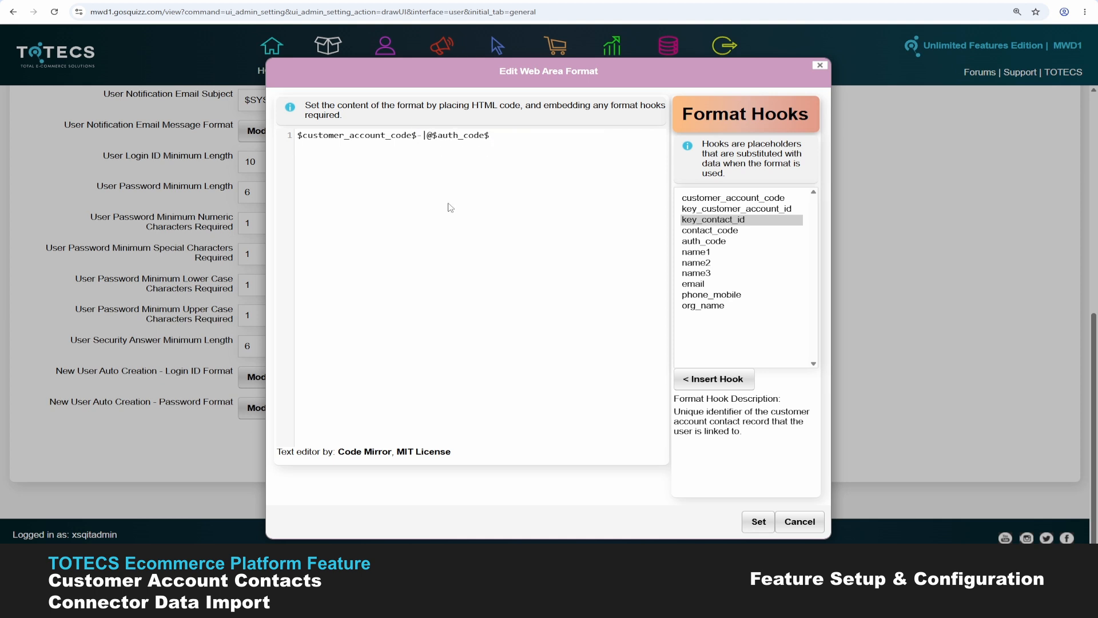
key("BackSpace")
key("BackSpace")
key("BackSpace")
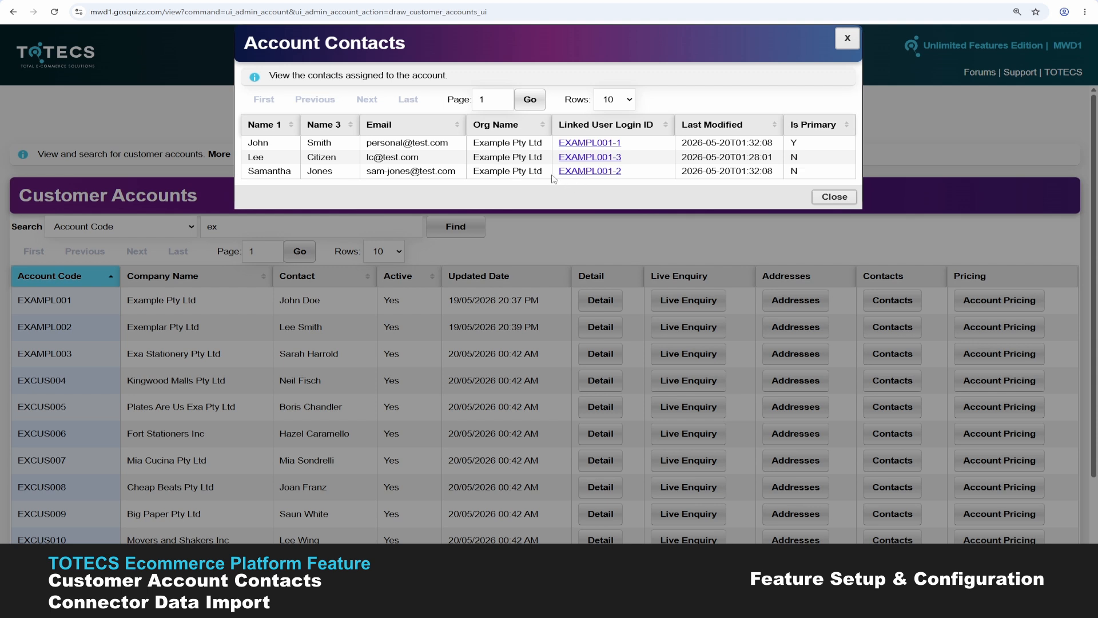
- Open the first contact's linked user and scroll through its User Details
left_click(575, 142)
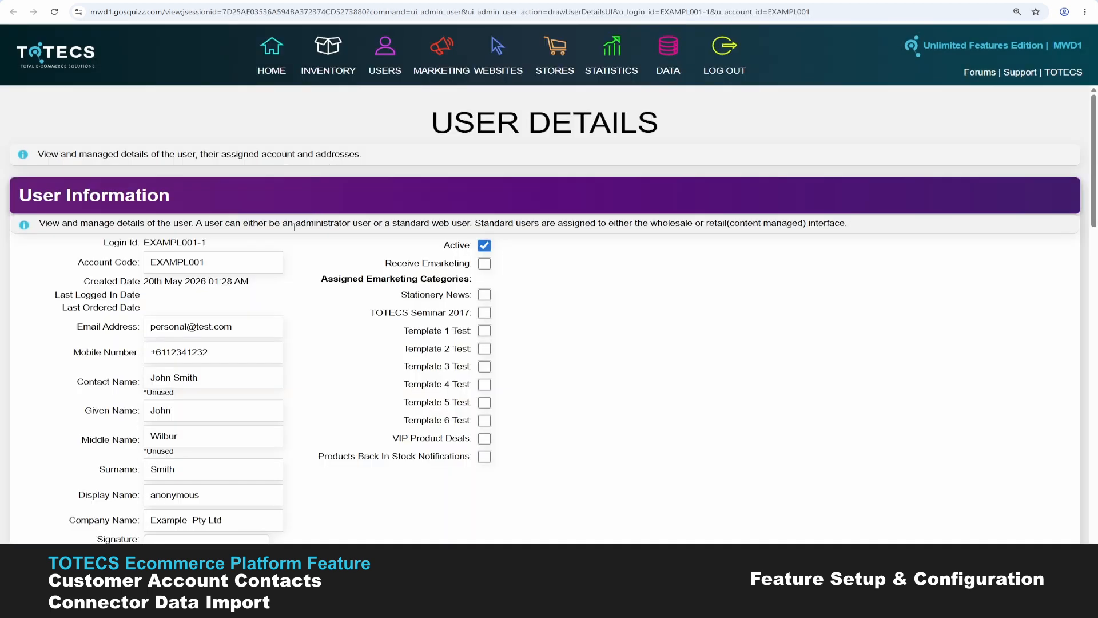
scroll(63, 245, "down", 6)
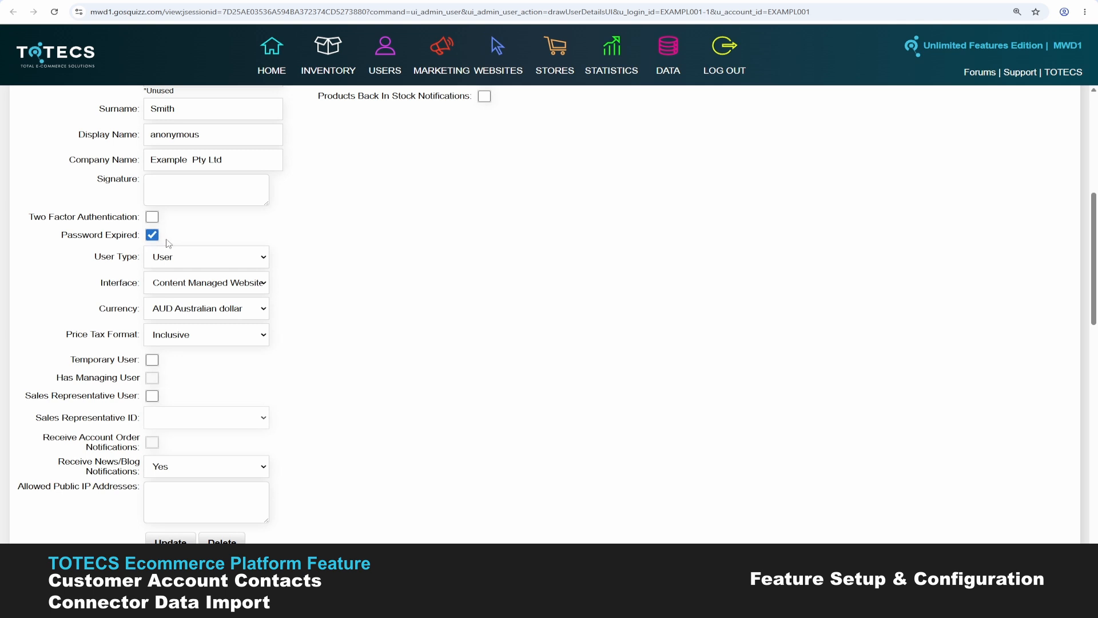
scroll(169, 244, "up", 2)
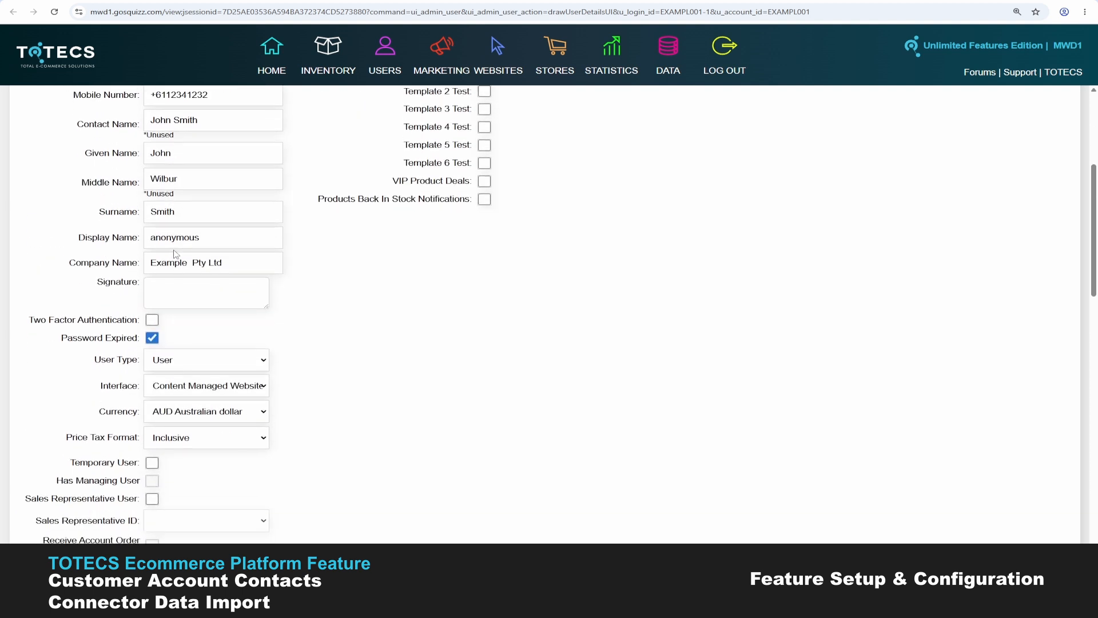
scroll(175, 255, "down", 2)
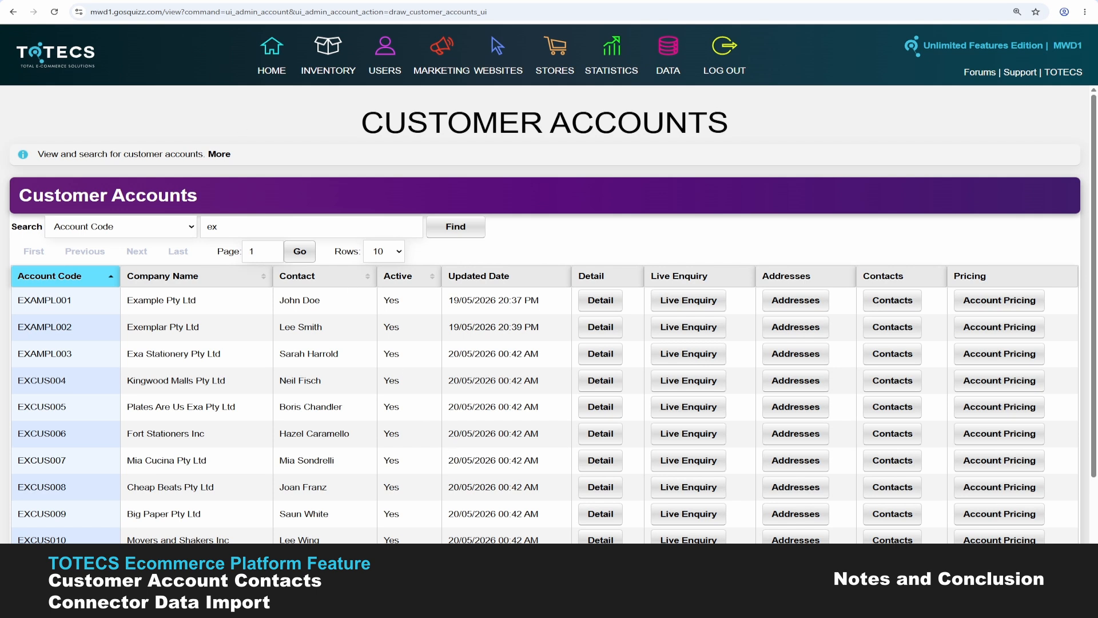
- Check the customer's contacts in MYOB Acumatica, then list Exemplar Pty Ltd's six account contacts
mouse_move(416, 605)
left_click(358, 514)
left_click(892, 330)
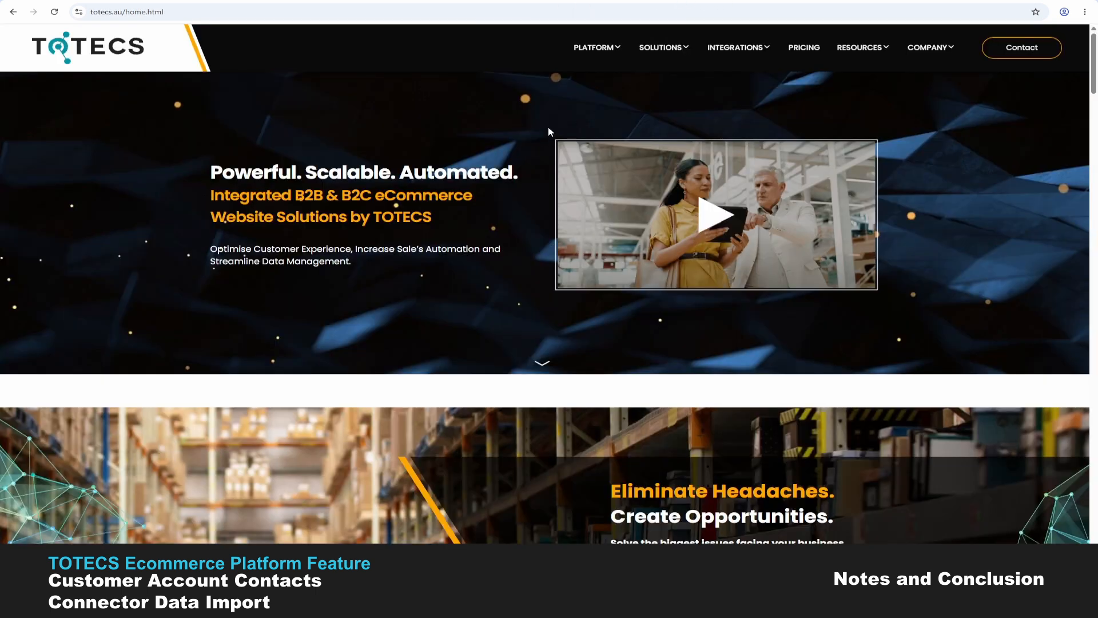
- Go through Forums > Releases to the Platform Release 18.02 notes and scroll to TOT-4307
mouse_move(865, 51)
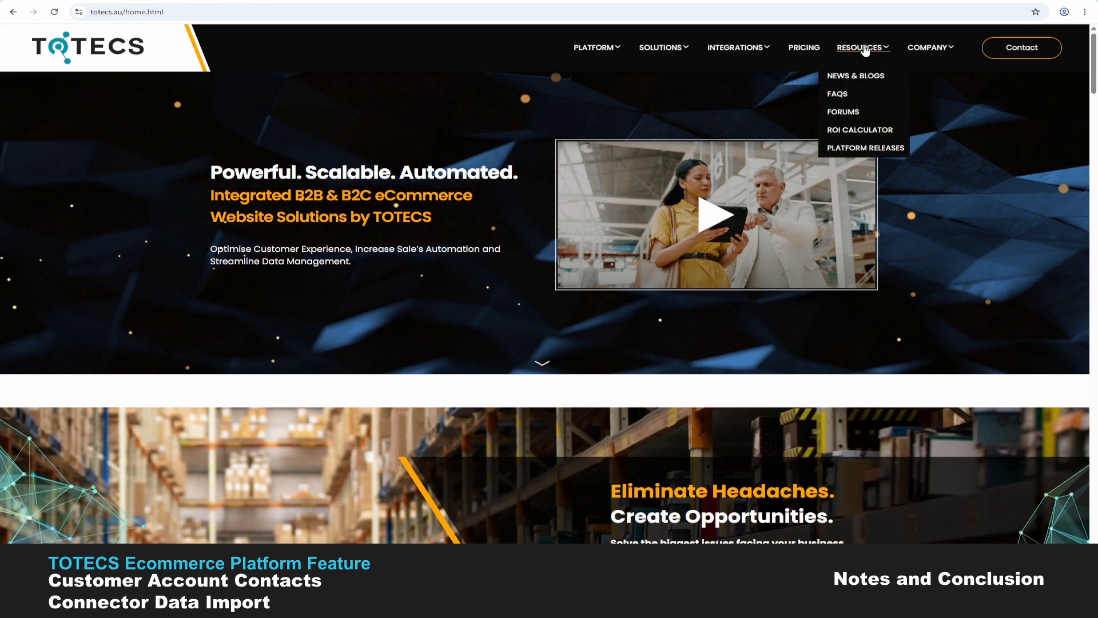
left_click(854, 115)
scroll(264, 222, "down", 7)
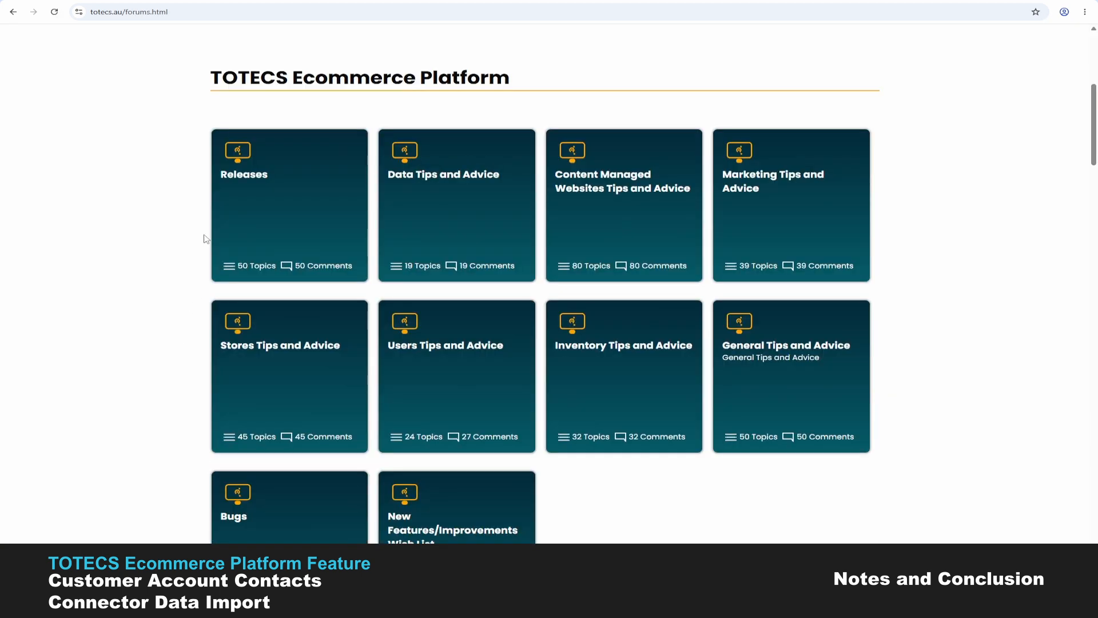
left_click(264, 184)
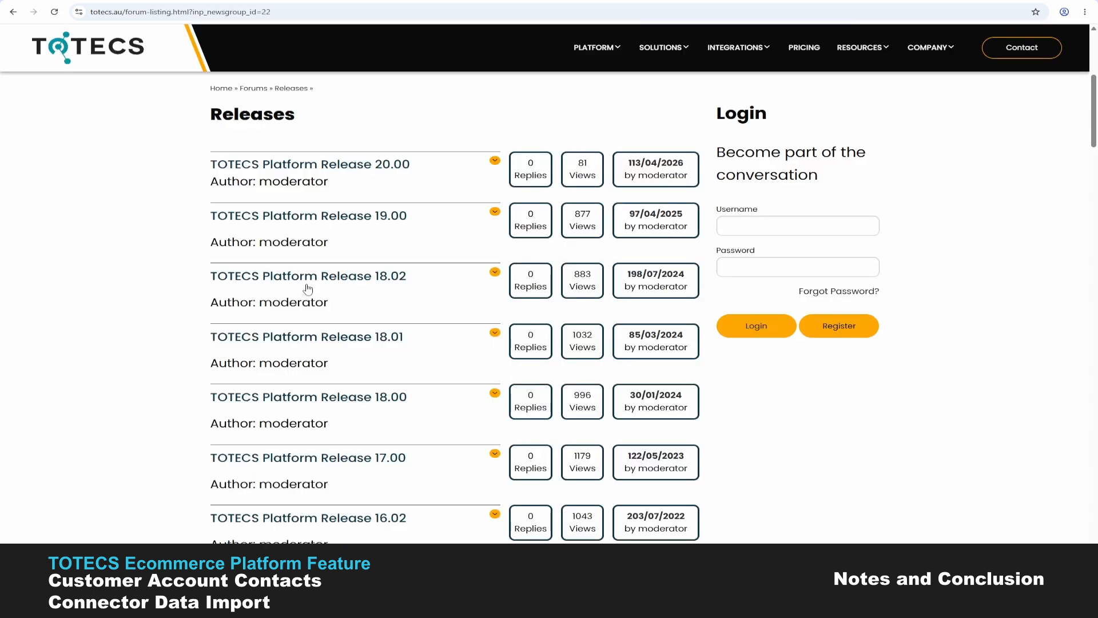
left_click(366, 280)
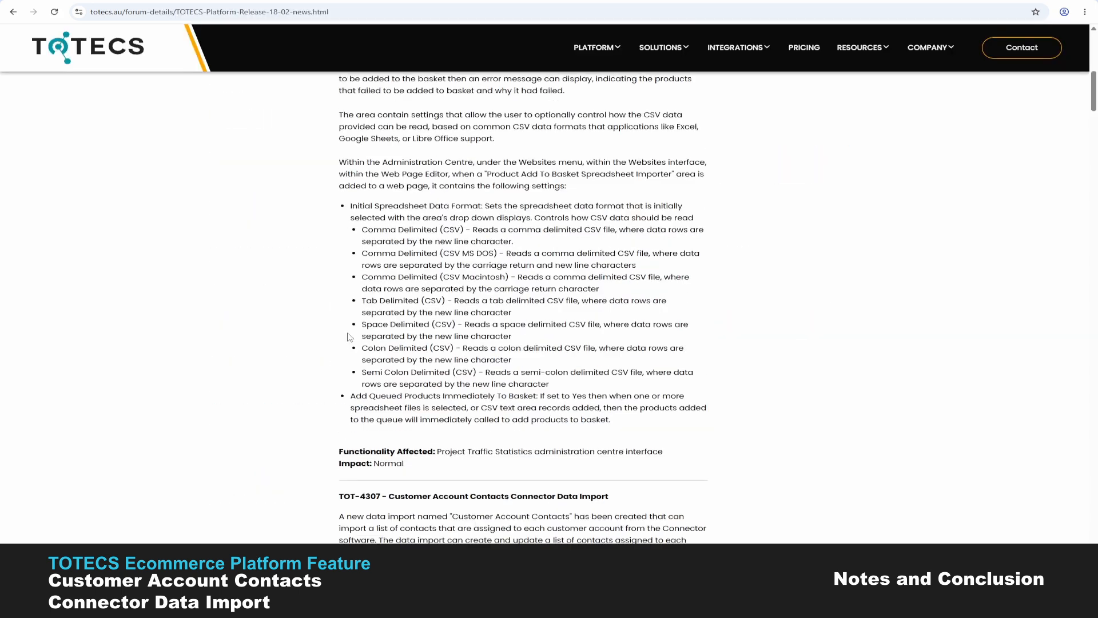
scroll(394, 307, "down", 15)
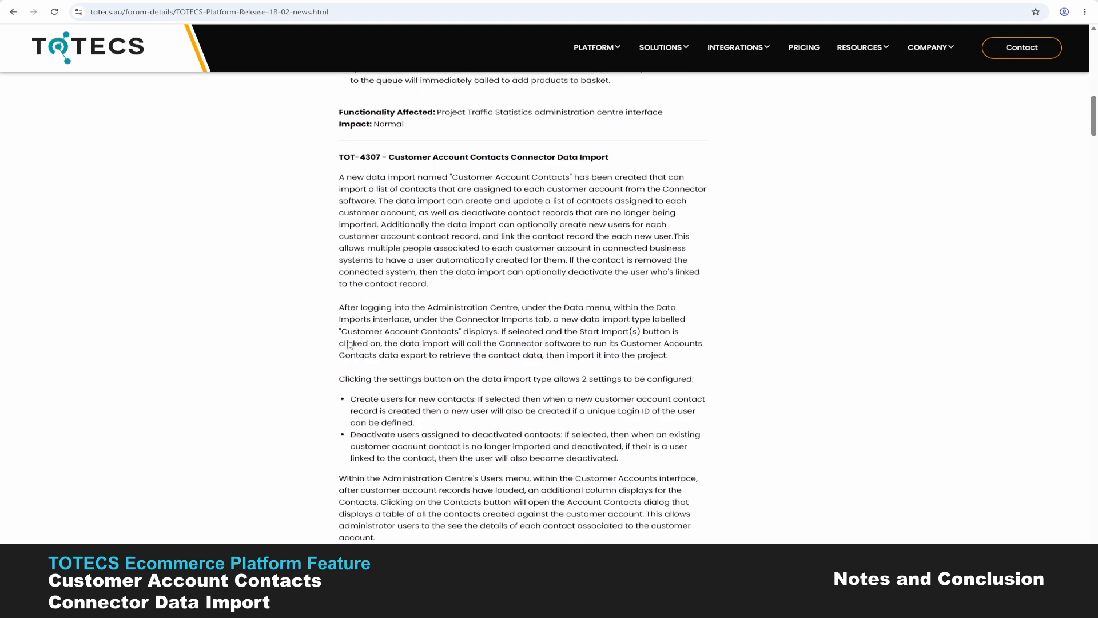